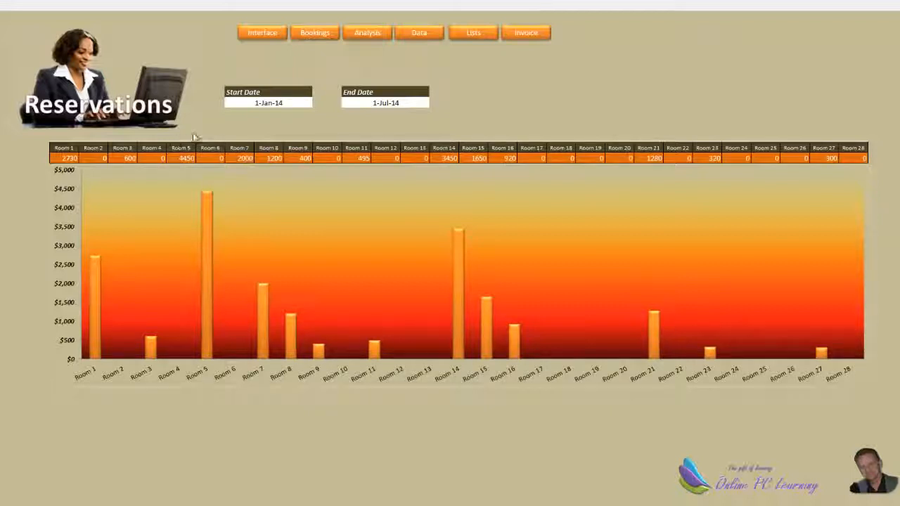
Step: Open the bookings calendar and page through neighbouring weeks, finishing on the period starting Monday, December 30, 2013
{"action": "left_click", "coordinate": [312, 34]}
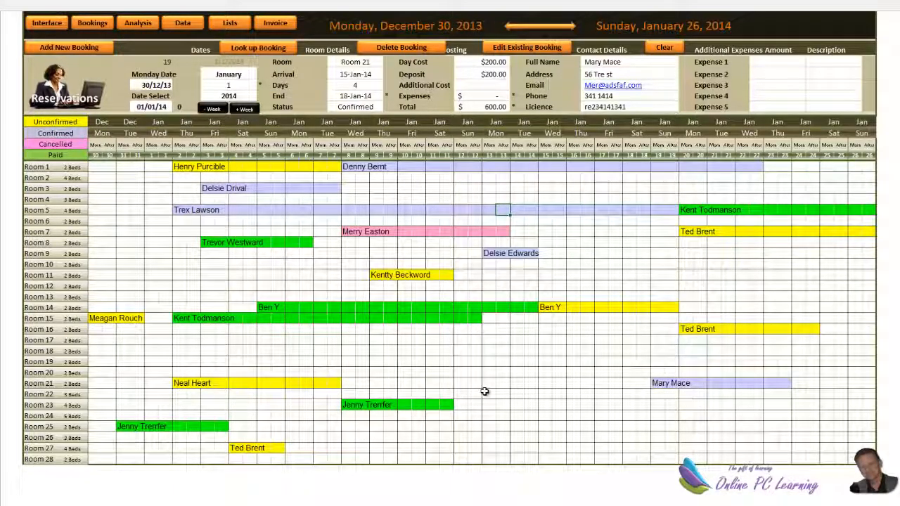
{"action": "left_click", "coordinate": [246, 109]}
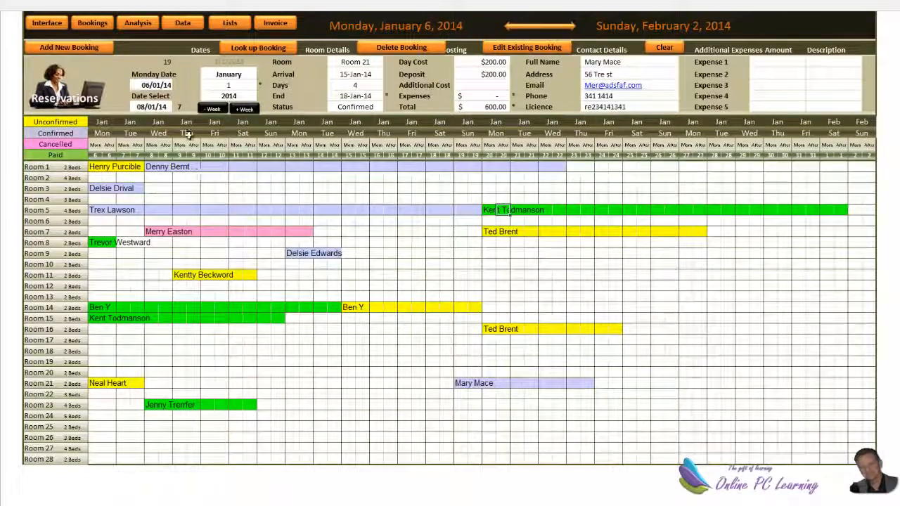
{"action": "left_click", "coordinate": [215, 109]}
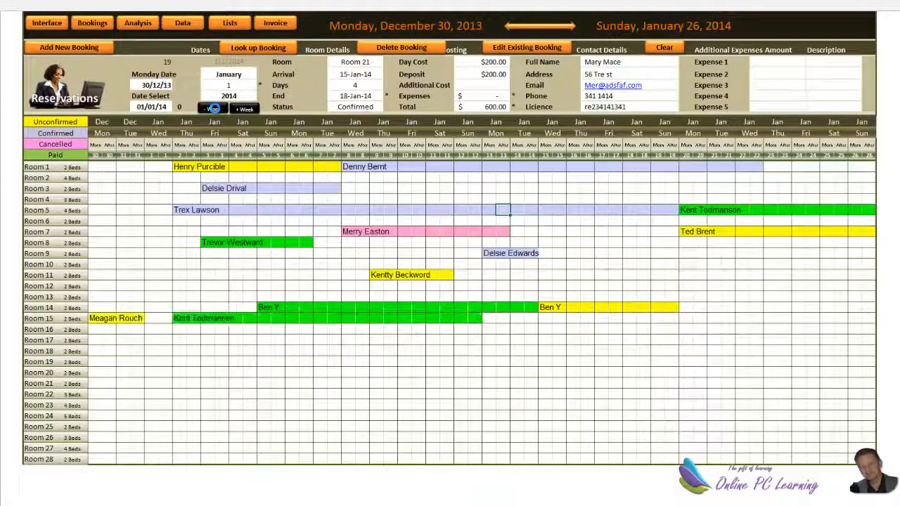
{"action": "left_click", "coordinate": [215, 109]}
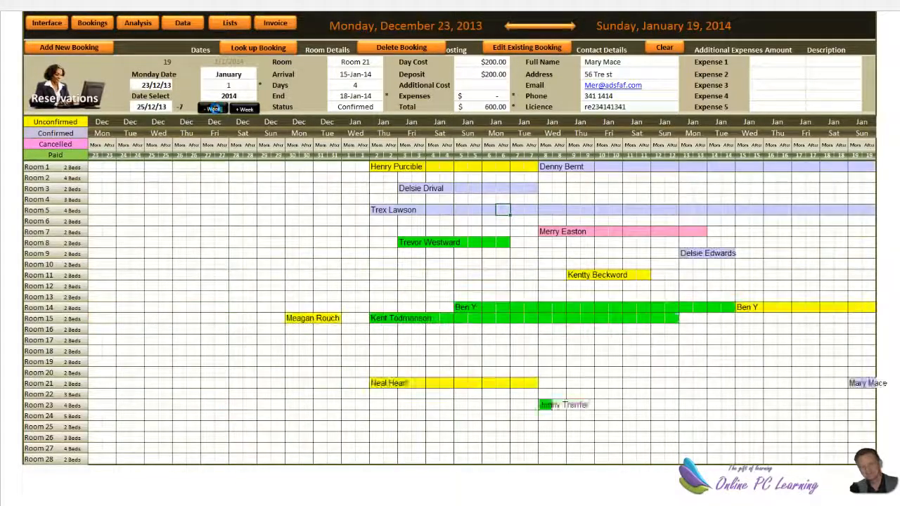
{"action": "left_click", "coordinate": [247, 110]}
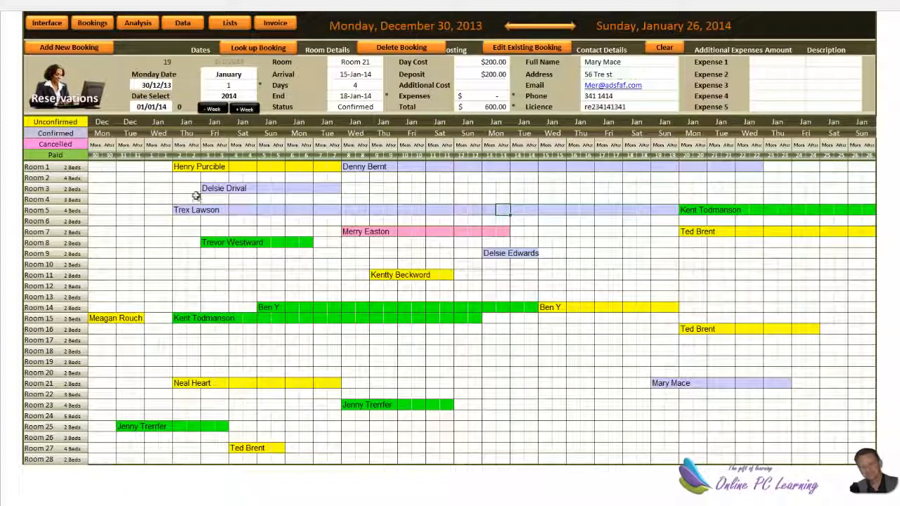
Step: Look up the Room 5 booking arriving 2-Jan-14 and update it to a 10-day stay
{"action": "left_click", "coordinate": [180, 210]}
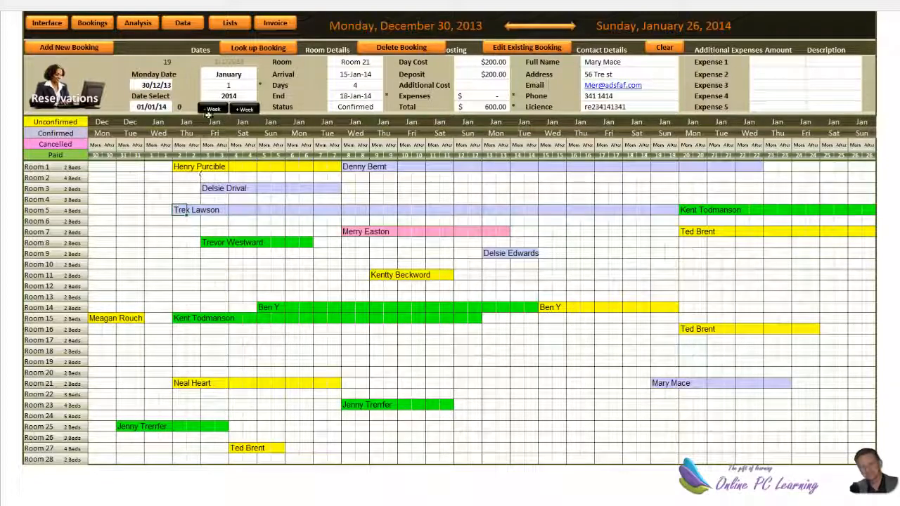
{"action": "left_click", "coordinate": [260, 47]}
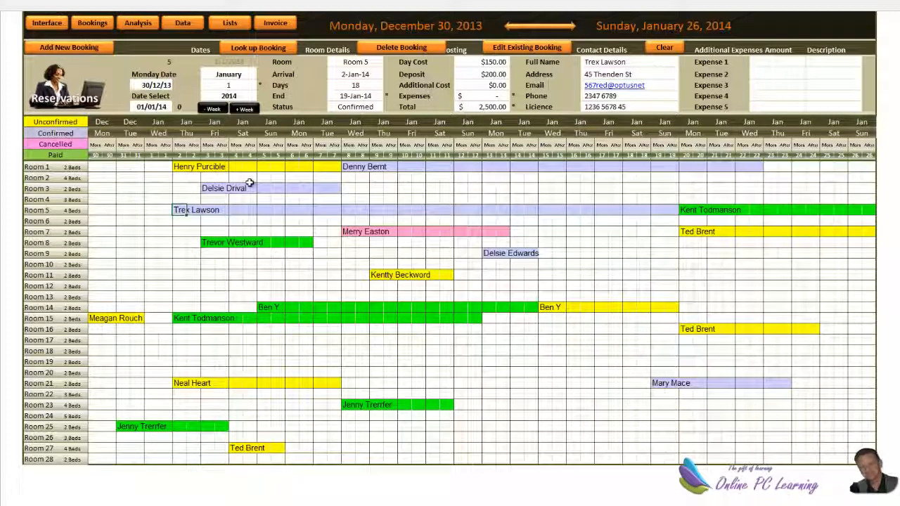
{"action": "left_click", "coordinate": [363, 87]}
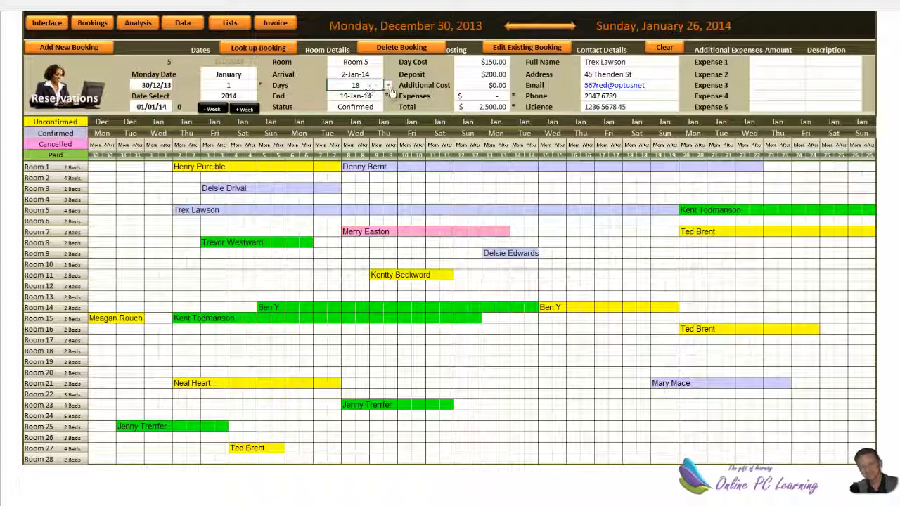
{"action": "left_click", "coordinate": [388, 85]}
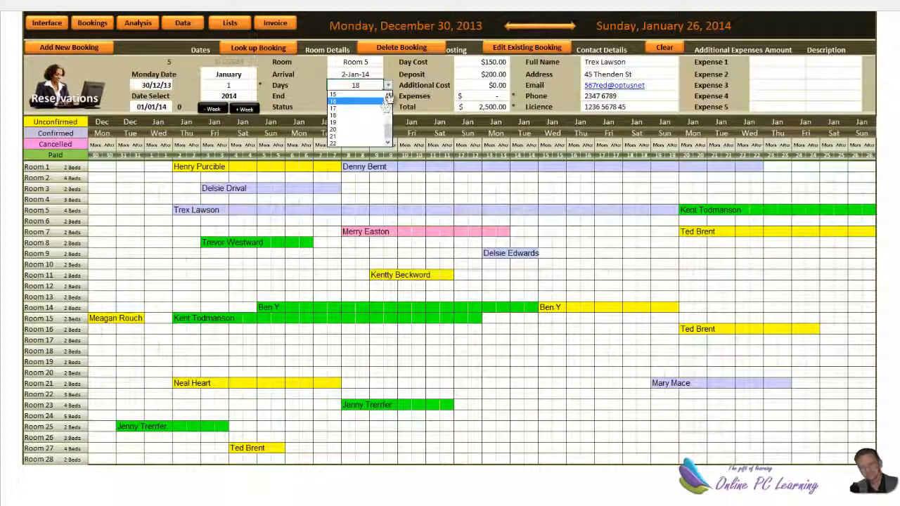
{"action": "left_click", "coordinate": [388, 97]}
{"action": "left_click", "coordinate": [389, 96]}
{"action": "left_click", "coordinate": [388, 97]}
{"action": "left_click", "coordinate": [389, 96]}
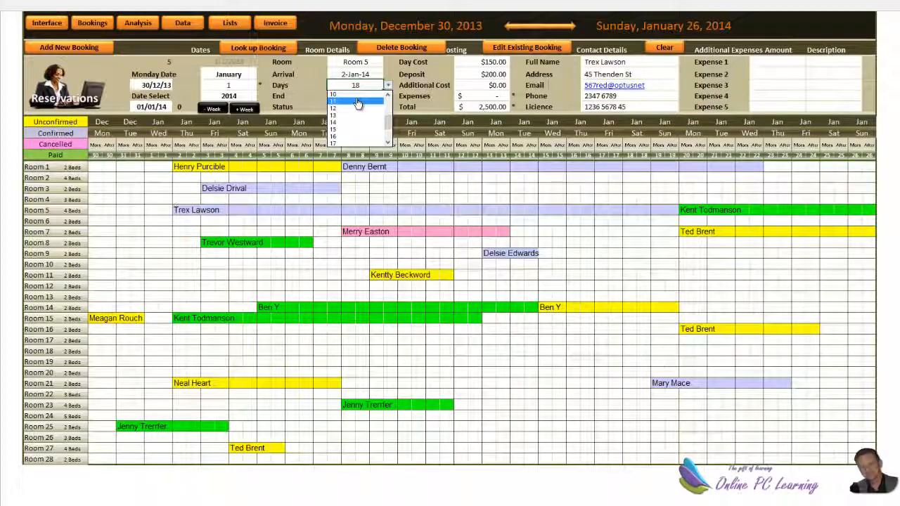
{"action": "left_click", "coordinate": [355, 94]}
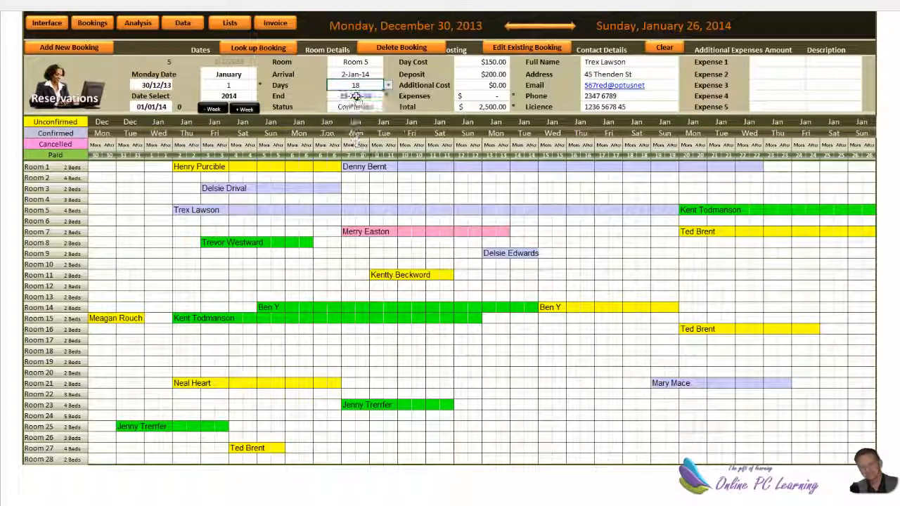
{"action": "left_click", "coordinate": [521, 47]}
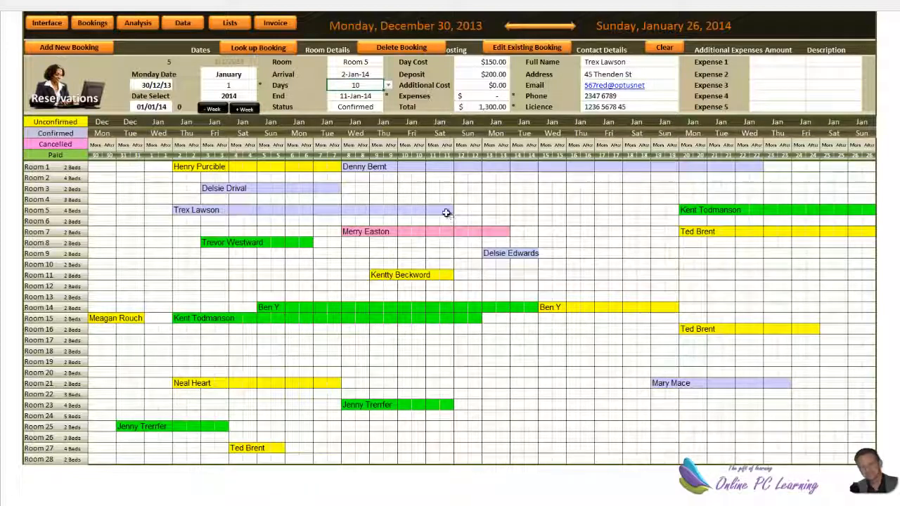
Step: Try to extend the Room 5 booking to 22 days
{"action": "left_click", "coordinate": [387, 85]}
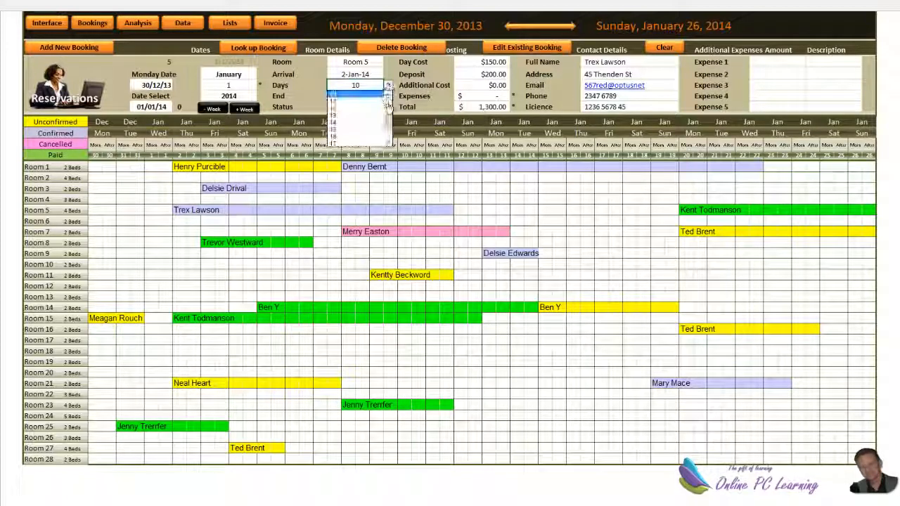
{"action": "scroll", "coordinate": [358, 126], "scroll_direction": "down", "scroll_amount": 2}
{"action": "left_click", "coordinate": [351, 143]}
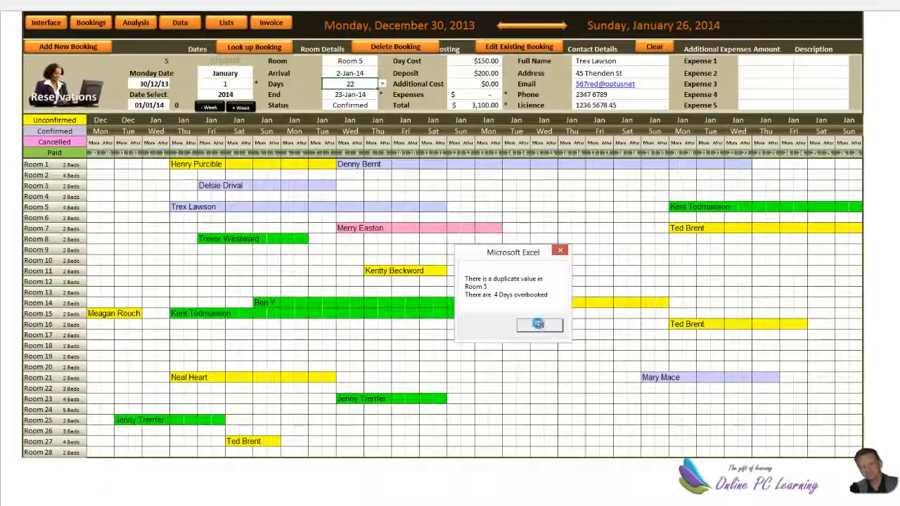
{"action": "left_click", "coordinate": [538, 325]}
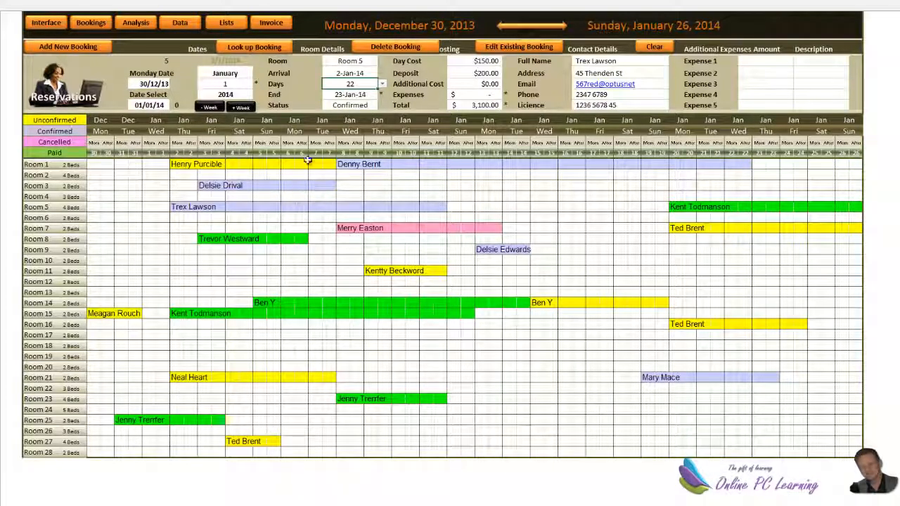
{"action": "left_click", "coordinate": [352, 106]}
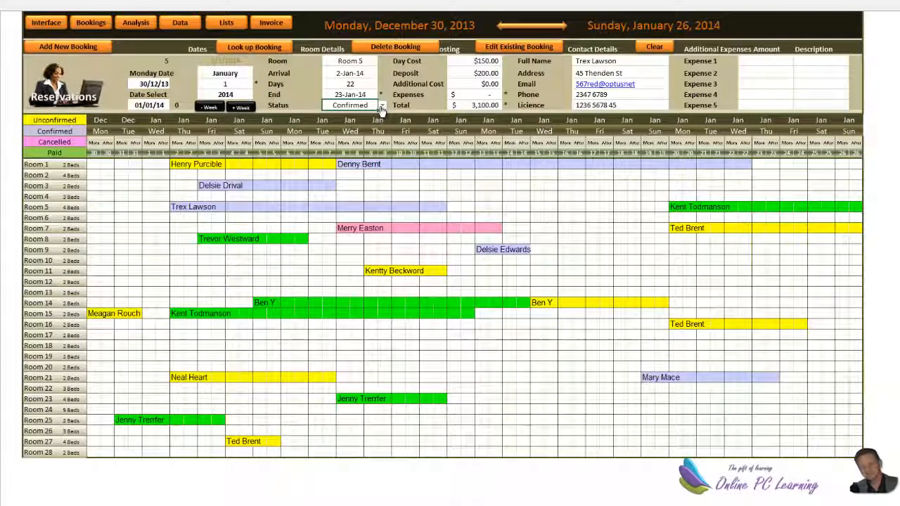
{"action": "left_click", "coordinate": [382, 106]}
{"action": "left_click", "coordinate": [366, 114]}
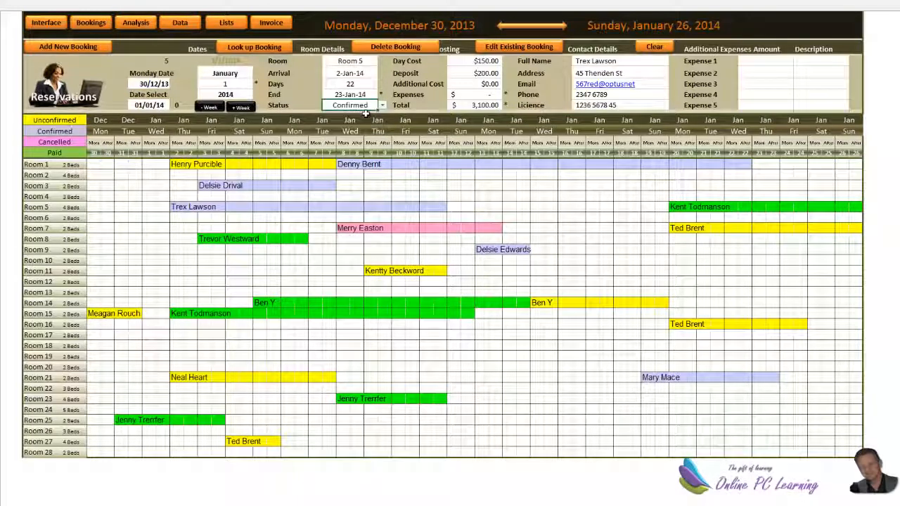
{"action": "left_click", "coordinate": [179, 207]}
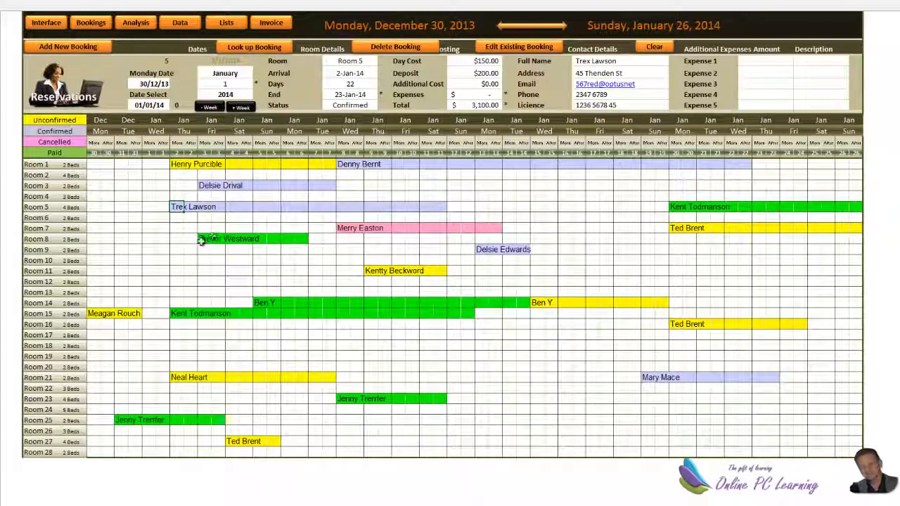
Step: Look up the Room 8 booking arriving 3-Jan-14 and update its status to Unconfirmed
{"action": "left_click", "coordinate": [204, 239]}
{"action": "left_click", "coordinate": [253, 47]}
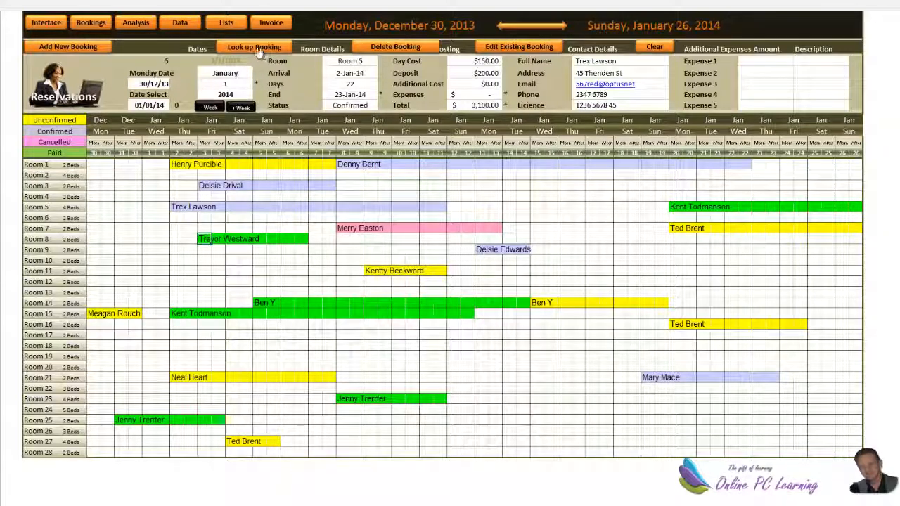
{"action": "left_click", "coordinate": [350, 105]}
{"action": "left_click", "coordinate": [381, 107]}
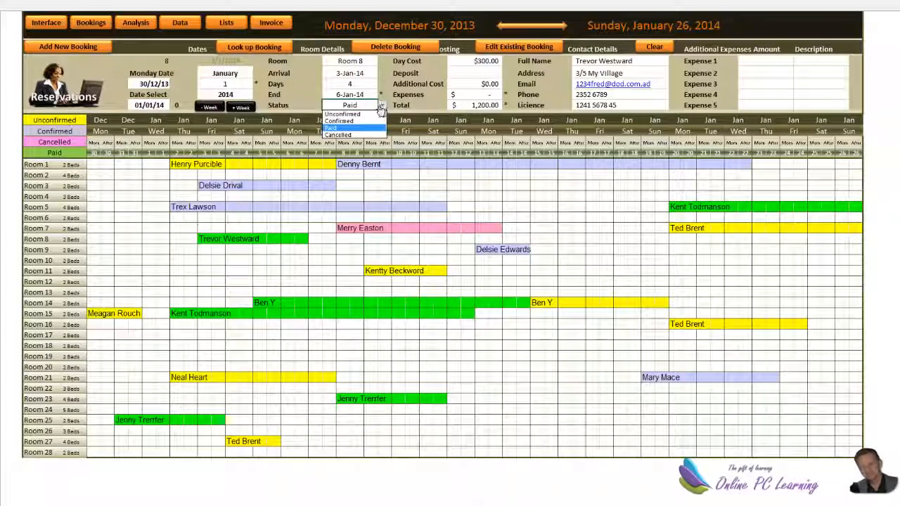
{"action": "left_click", "coordinate": [365, 115]}
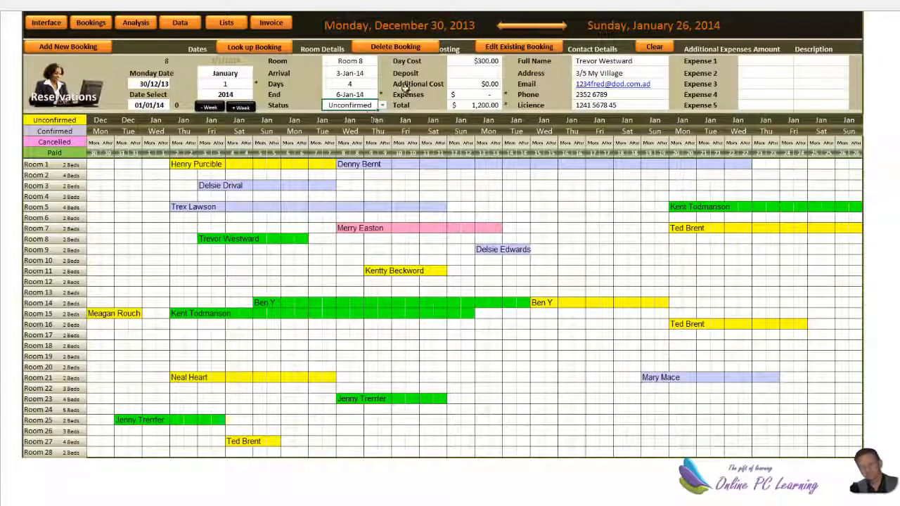
{"action": "left_click", "coordinate": [503, 46]}
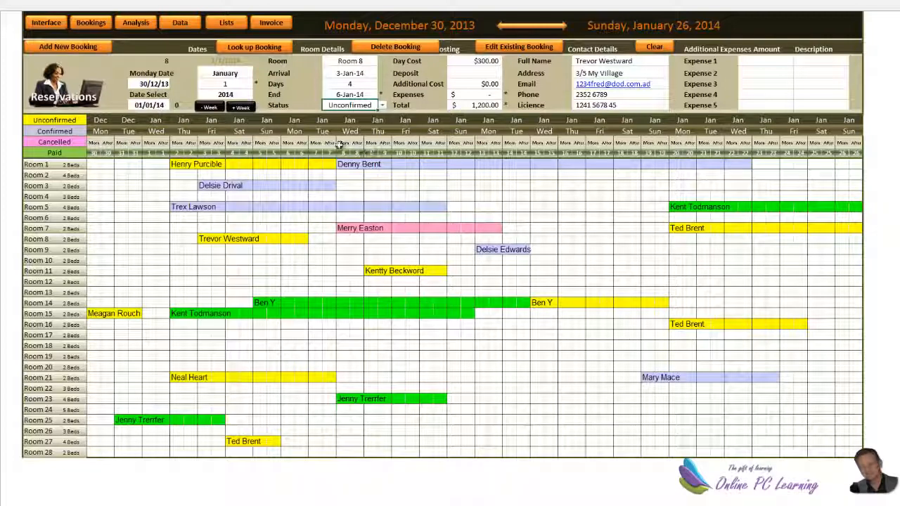
Step: View the reservations calendar for February, and return it to January
{"action": "left_click", "coordinate": [224, 73]}
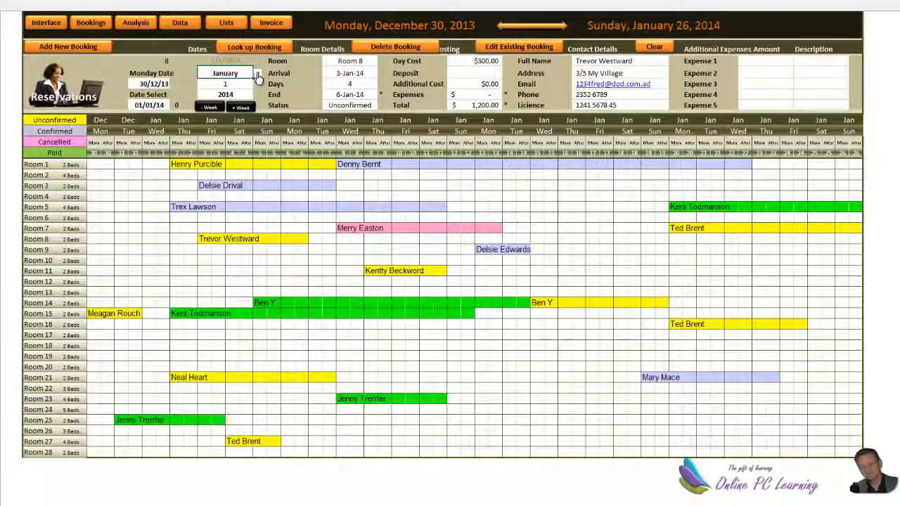
{"action": "left_click", "coordinate": [257, 73]}
{"action": "left_click", "coordinate": [232, 89]}
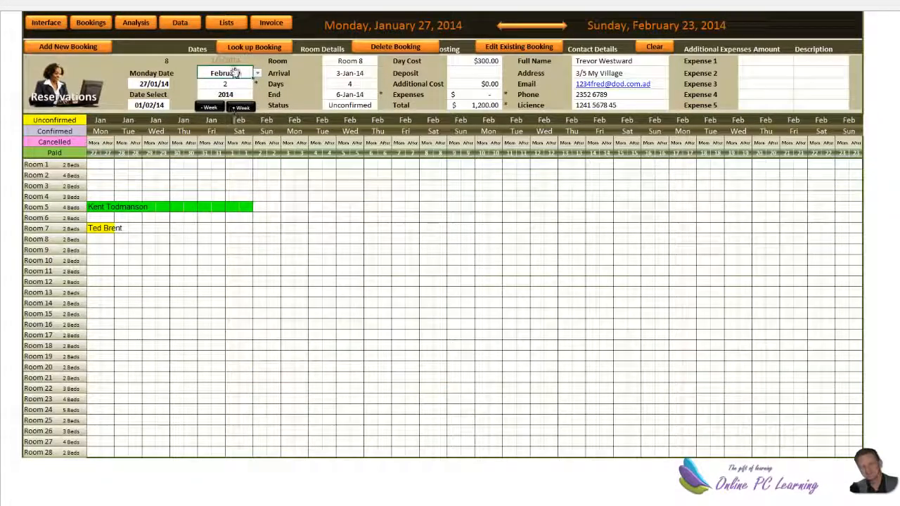
{"action": "left_click", "coordinate": [257, 73]}
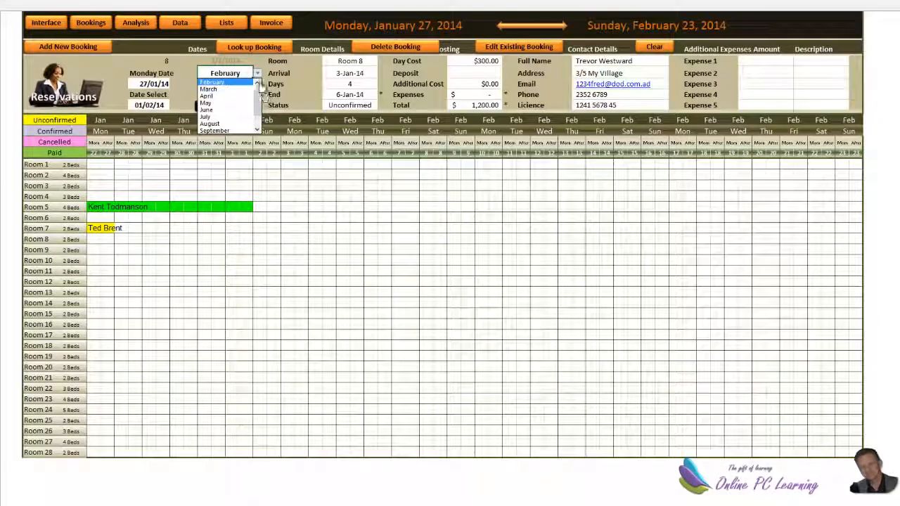
{"action": "left_click", "coordinate": [257, 82]}
{"action": "left_click", "coordinate": [246, 82]}
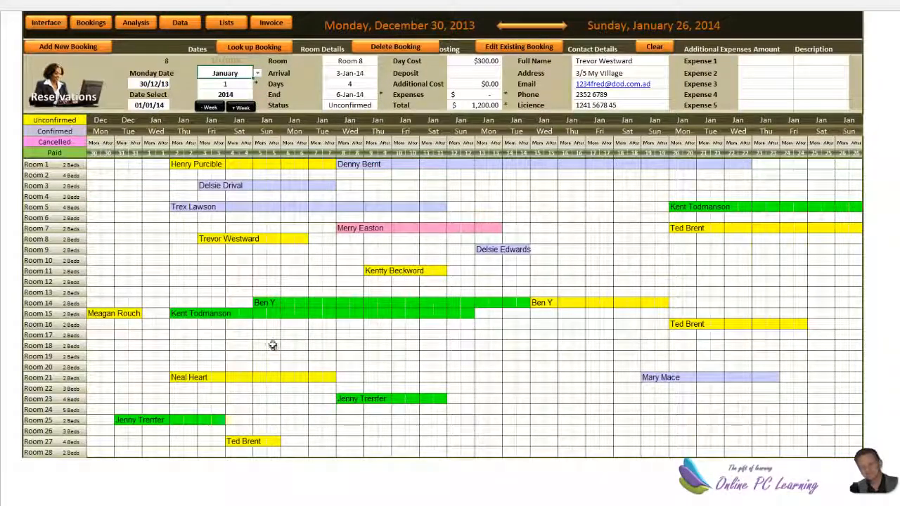
Step: Move the calendar back and forth by single weeks, ending on the period starting Monday, January 6, 2014
{"action": "left_click", "coordinate": [213, 107]}
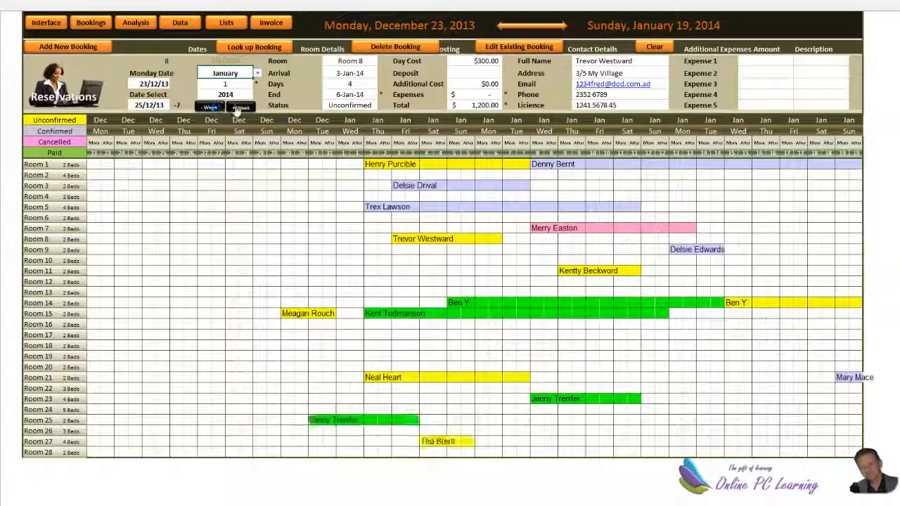
{"action": "left_click", "coordinate": [236, 107]}
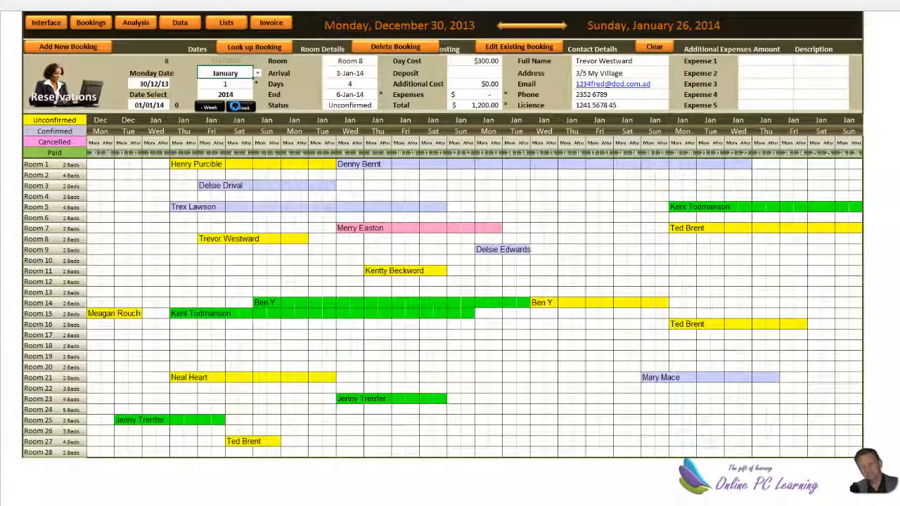
{"action": "left_click", "coordinate": [238, 107]}
{"action": "left_click", "coordinate": [238, 106]}
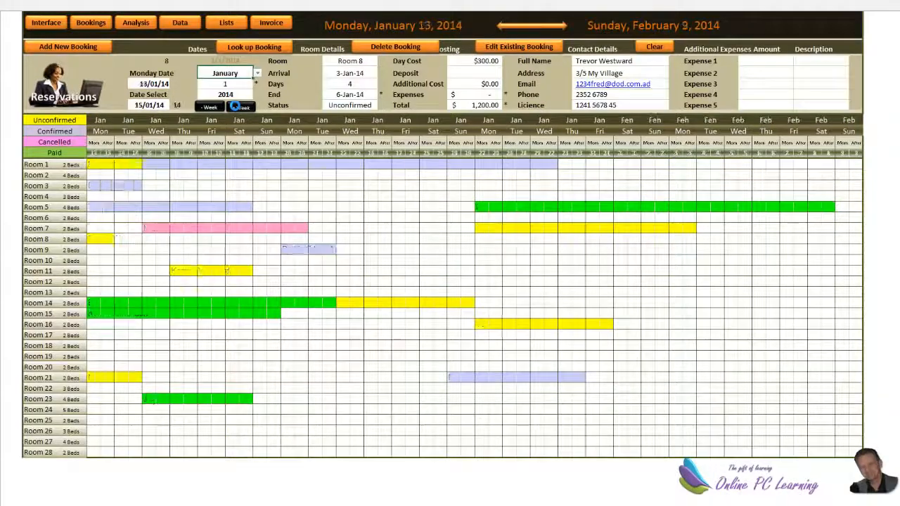
{"action": "left_click", "coordinate": [210, 107]}
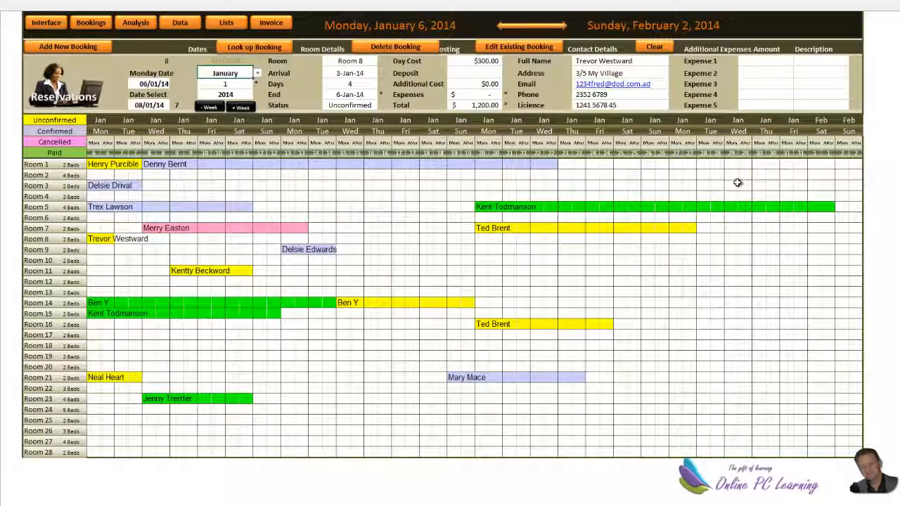
{"action": "left_click", "coordinate": [286, 251]}
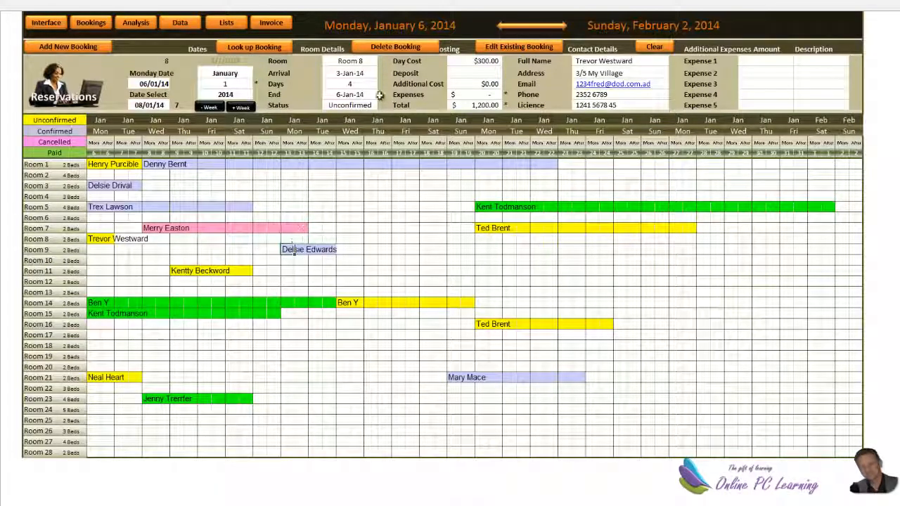
{"action": "left_click", "coordinate": [367, 105]}
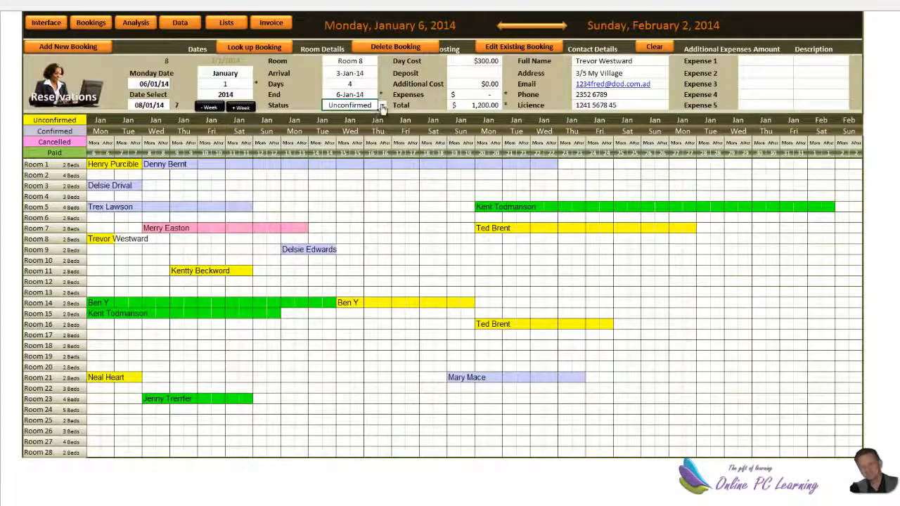
{"action": "left_click", "coordinate": [383, 105]}
{"action": "left_click", "coordinate": [355, 134]}
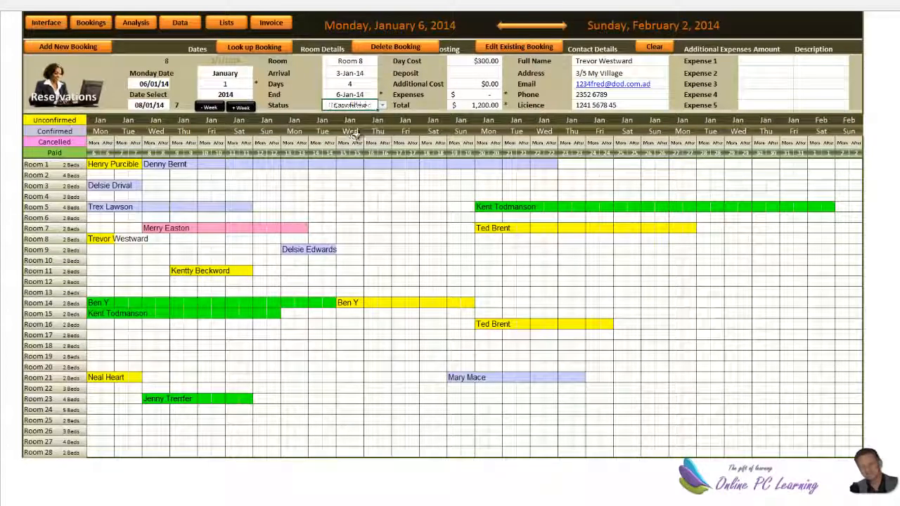
Step: Look up the Room 9 booking arriving 13-Jan-14 and update its status to Cancelled
{"action": "left_click", "coordinate": [286, 249]}
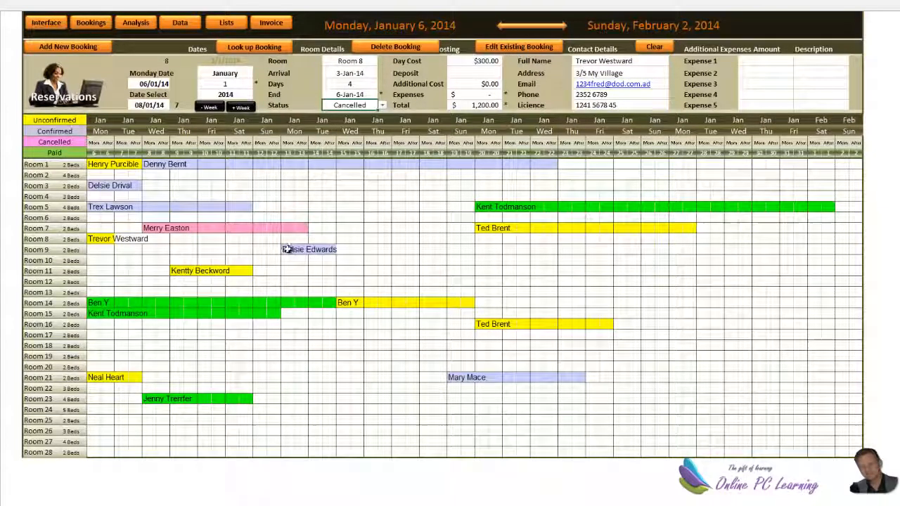
{"action": "left_click", "coordinate": [242, 48]}
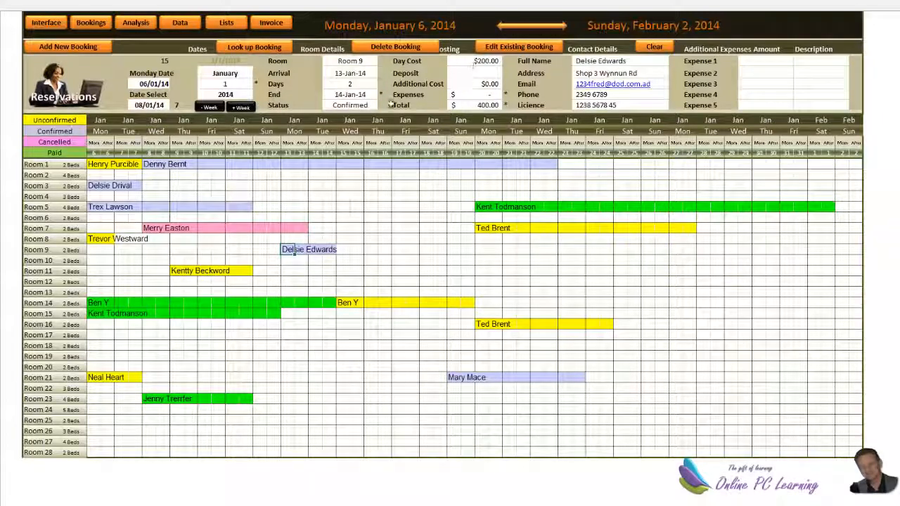
{"action": "left_click", "coordinate": [352, 104]}
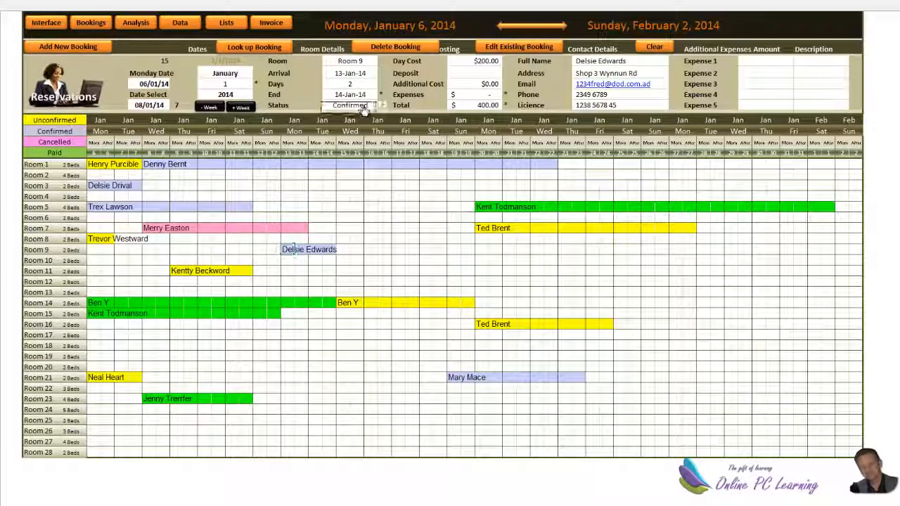
{"action": "left_click", "coordinate": [382, 106]}
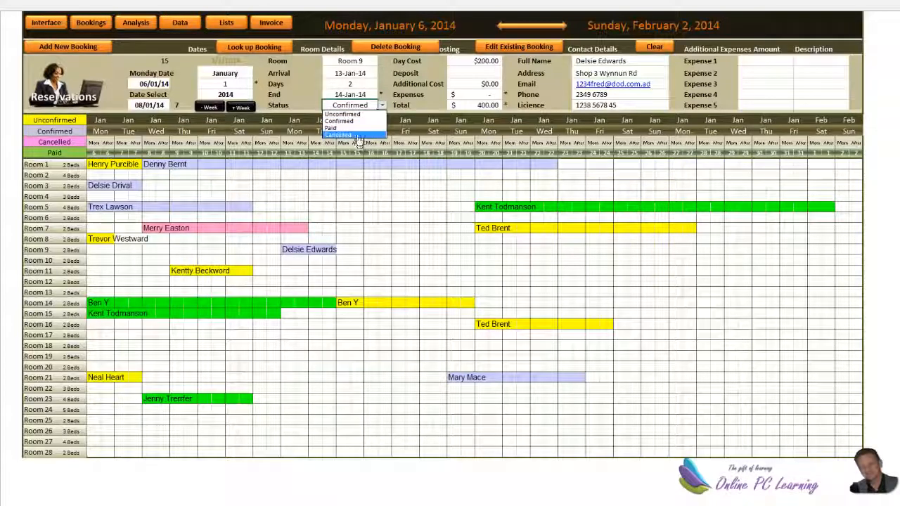
{"action": "left_click", "coordinate": [355, 131]}
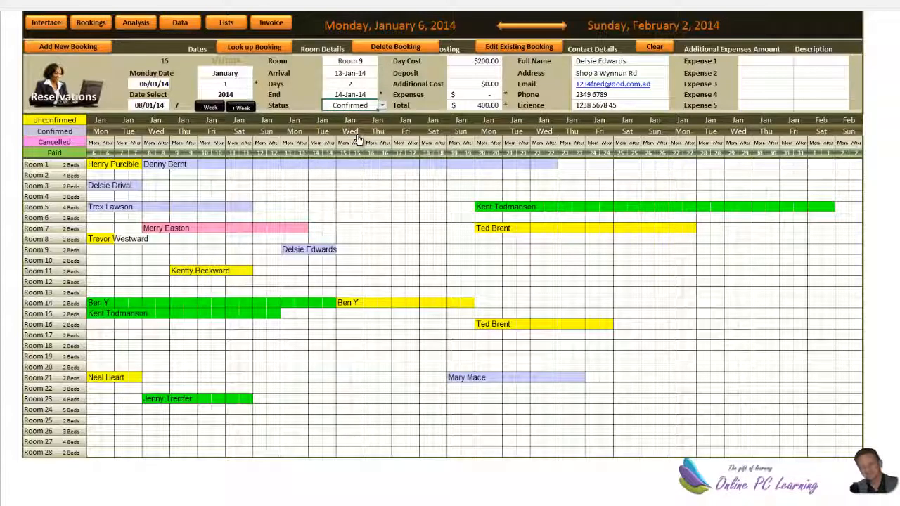
{"action": "left_click", "coordinate": [517, 48]}
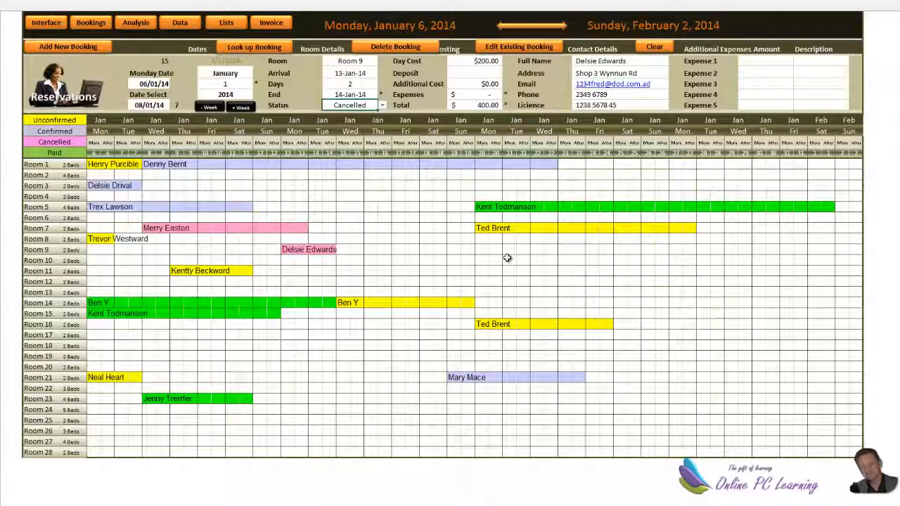
Step: Delete the Room 9 booking and add it again as a new booking in Room 19
{"action": "left_click", "coordinate": [402, 46]}
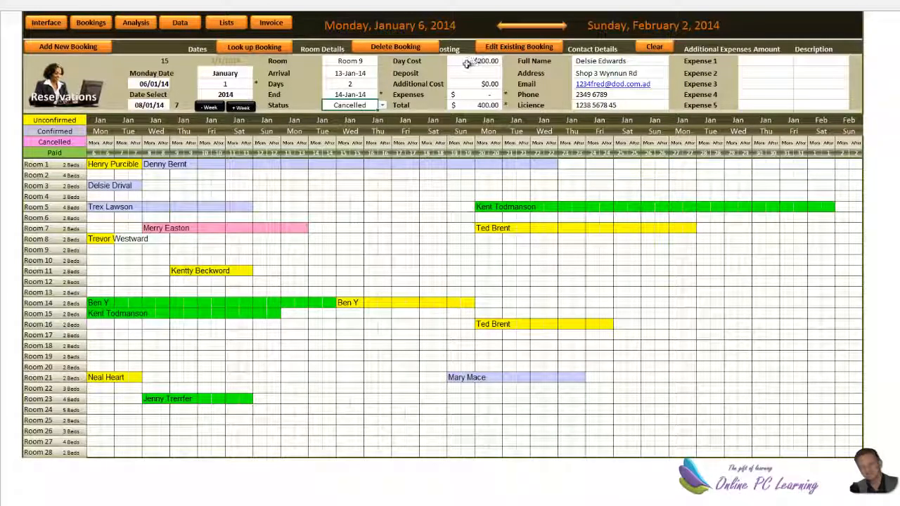
{"action": "left_click", "coordinate": [360, 61]}
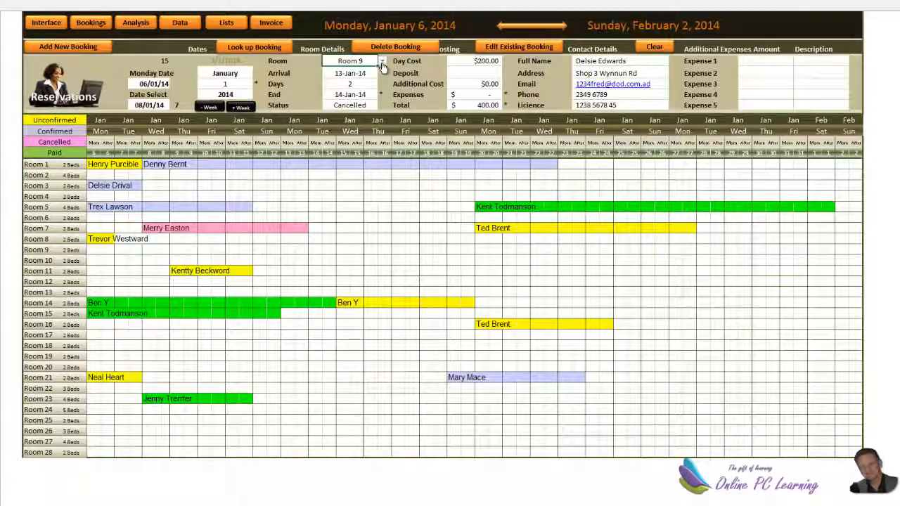
{"action": "left_click", "coordinate": [383, 61]}
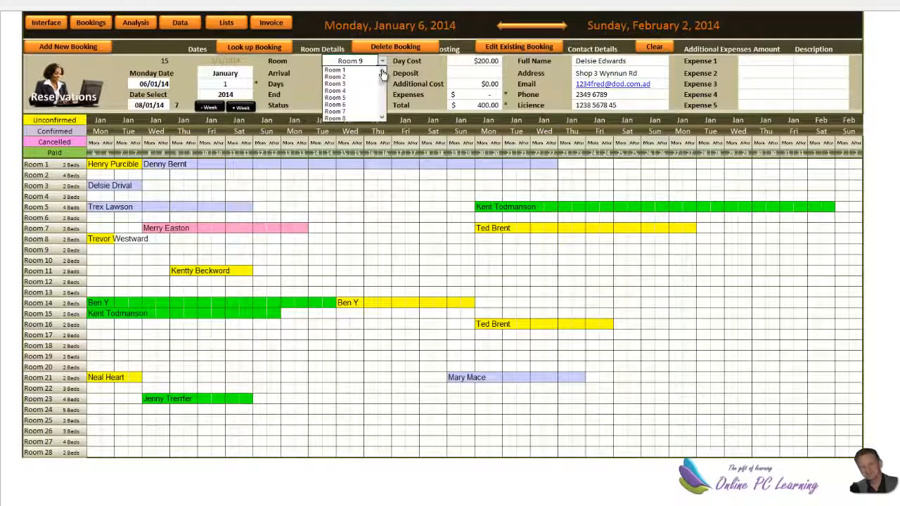
{"action": "left_click", "coordinate": [383, 117]}
{"action": "left_click", "coordinate": [383, 118]}
{"action": "left_click", "coordinate": [383, 118]}
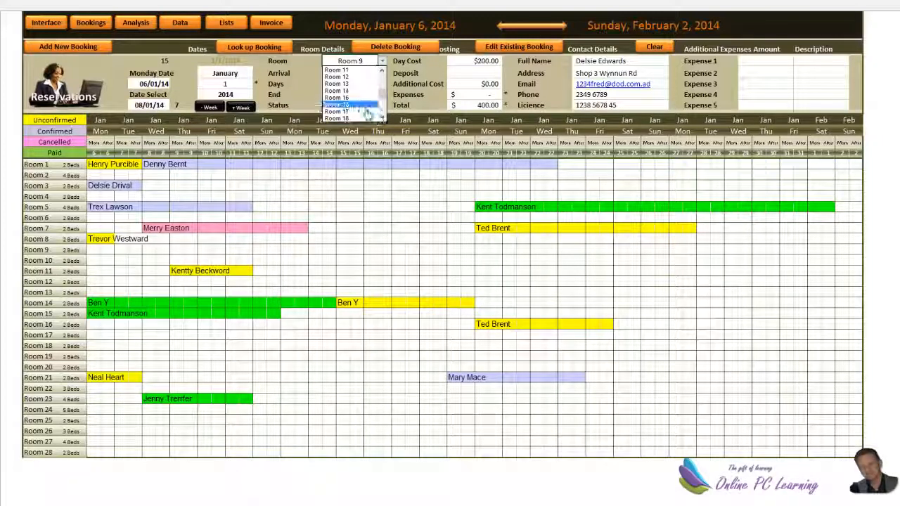
{"action": "left_click", "coordinate": [381, 119]}
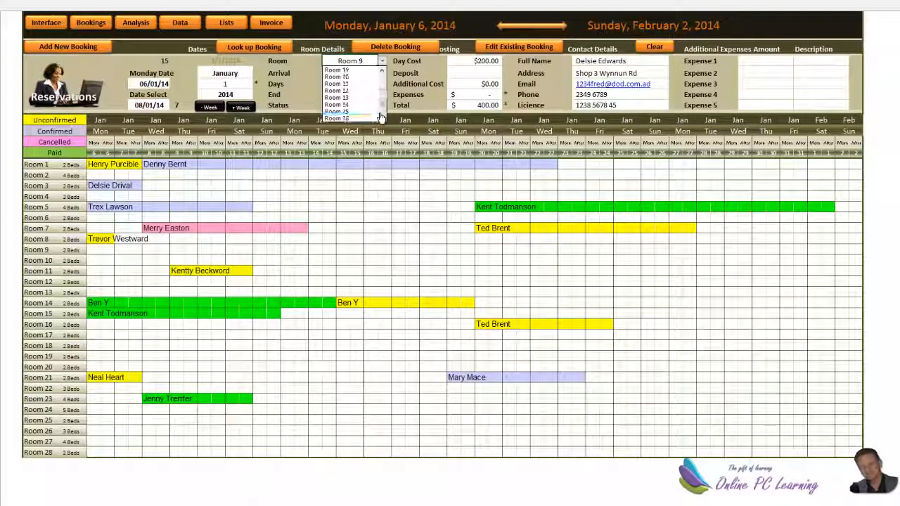
{"action": "left_click", "coordinate": [382, 71]}
{"action": "left_click", "coordinate": [382, 71]}
{"action": "left_click", "coordinate": [382, 71]}
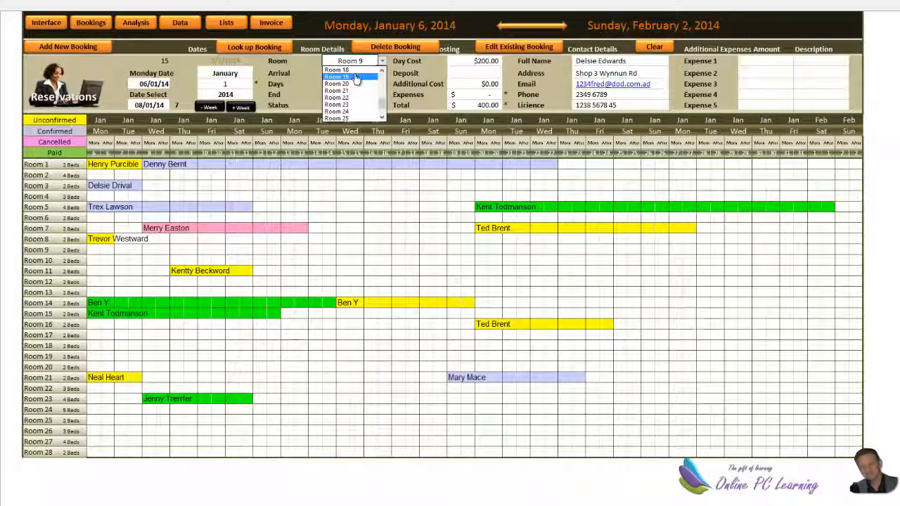
{"action": "left_click", "coordinate": [356, 74]}
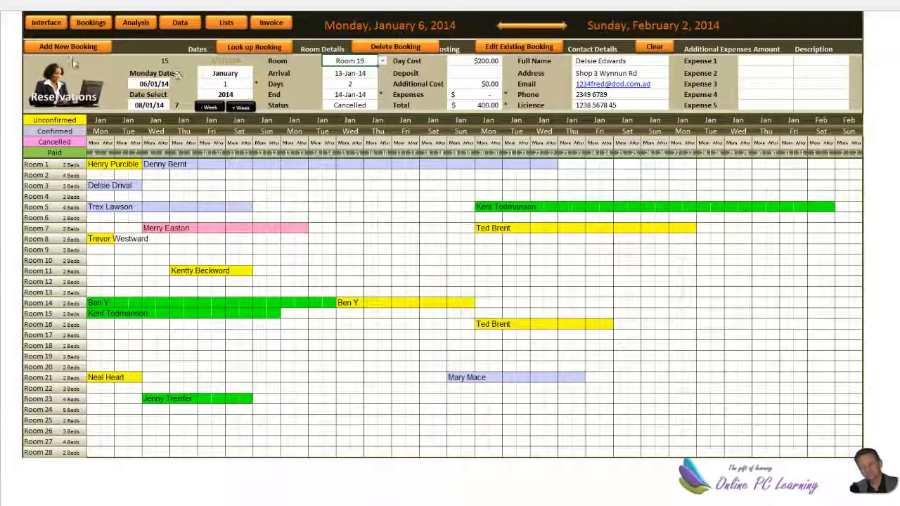
{"action": "left_click", "coordinate": [92, 46]}
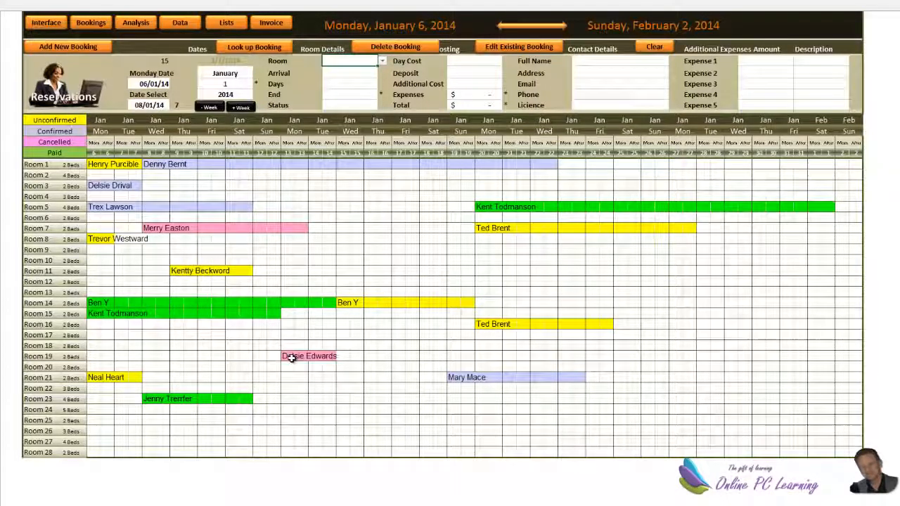
Step: Look up the Room 19 booking arriving 13-Jan-14 and move it to Room 5 by editing the existing booking
{"action": "left_click", "coordinate": [287, 357]}
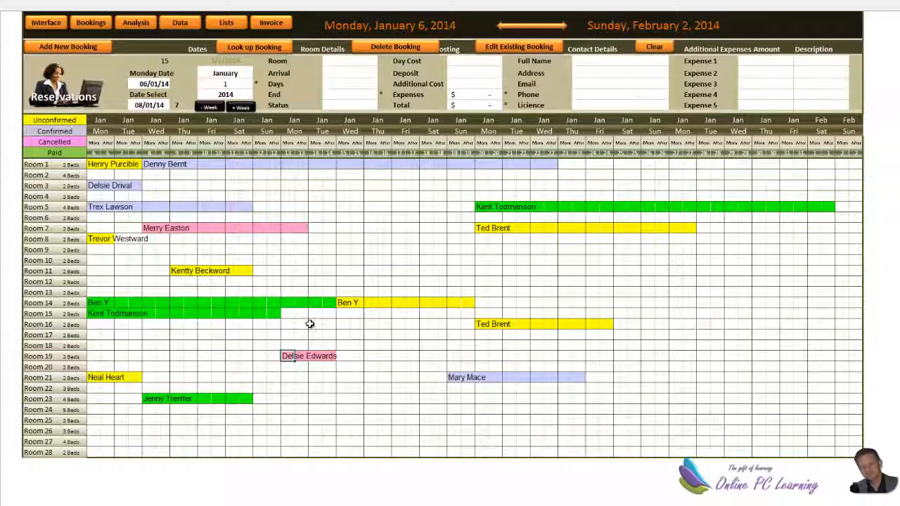
{"action": "left_click", "coordinate": [253, 47]}
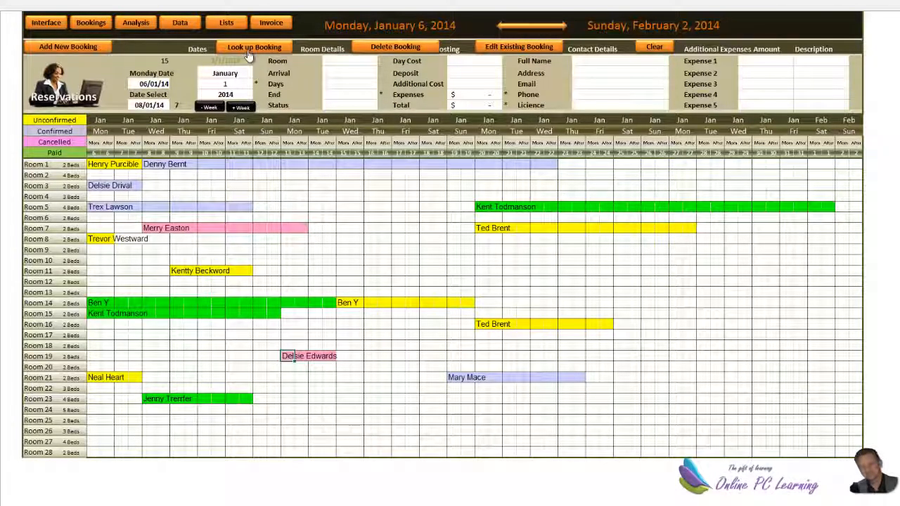
{"action": "left_click", "coordinate": [362, 61]}
{"action": "left_click", "coordinate": [382, 61]}
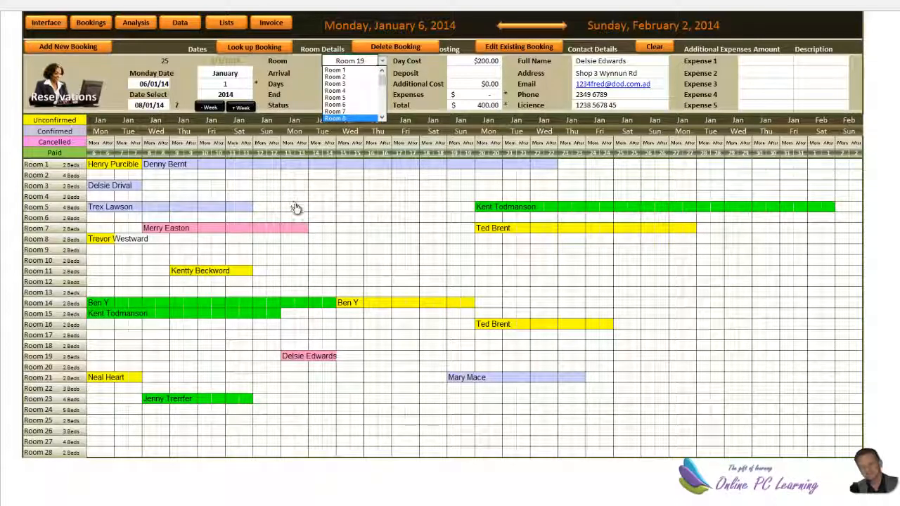
{"action": "left_click", "coordinate": [343, 97]}
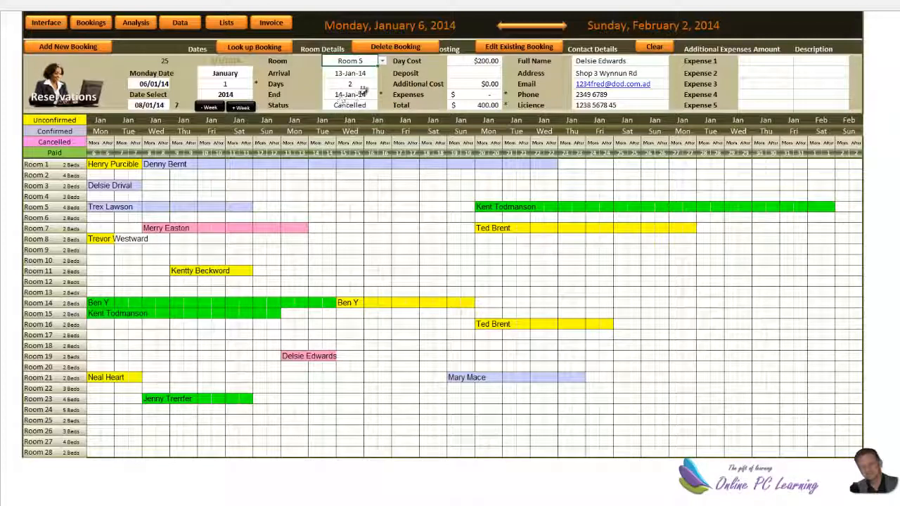
{"action": "left_click", "coordinate": [504, 49]}
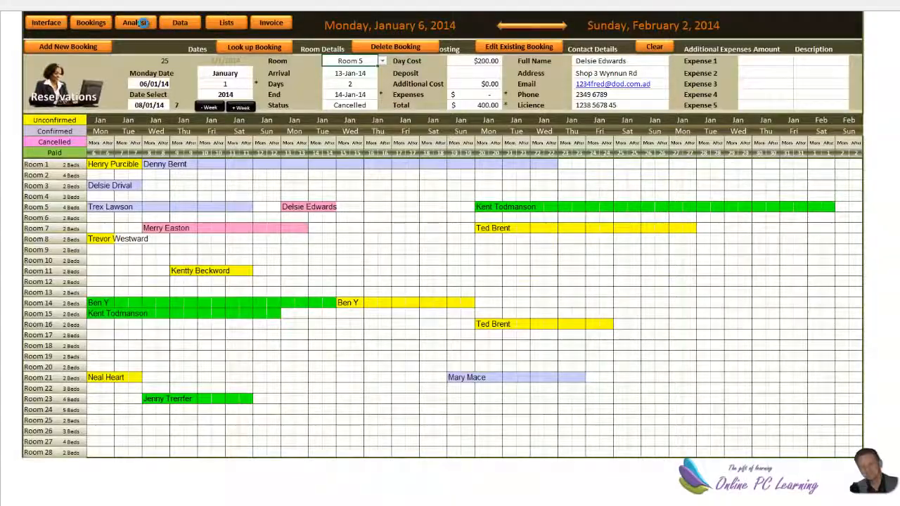
Step: Review the revenue analysis for the current period, and again with the bookings calendar moved back one week to Monday, December 30, 2013
{"action": "left_click", "coordinate": [139, 23]}
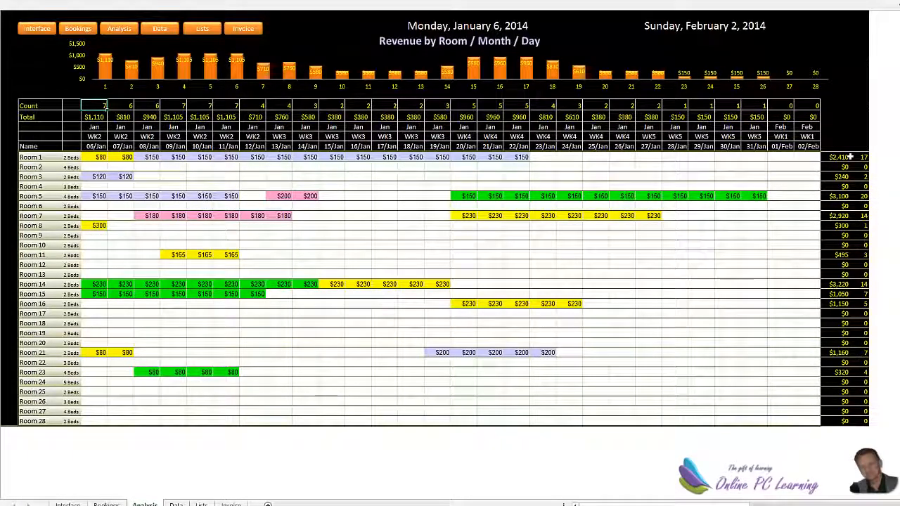
{"action": "left_click", "coordinate": [107, 503]}
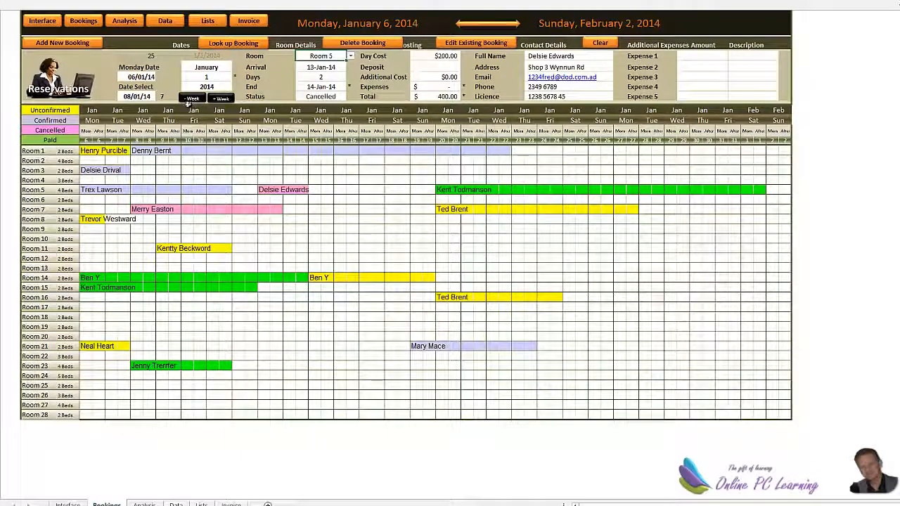
{"action": "left_click", "coordinate": [193, 99]}
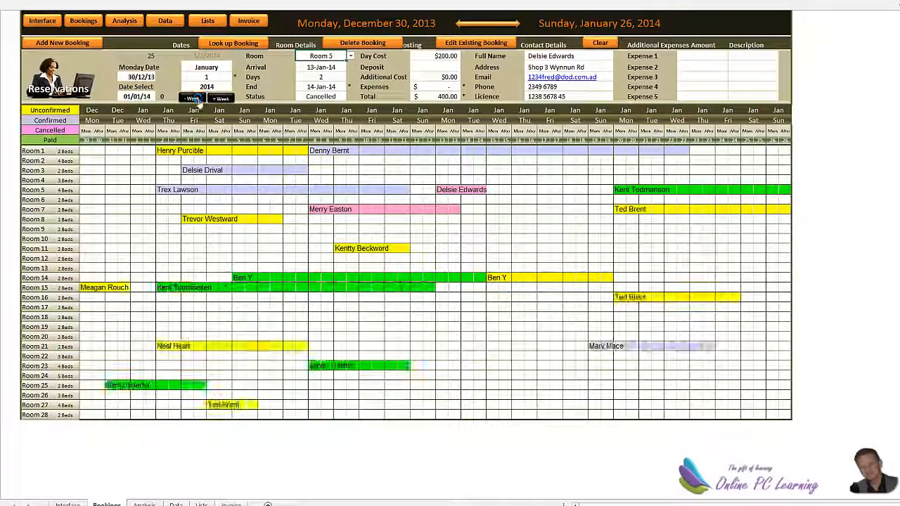
{"action": "left_click", "coordinate": [135, 23]}
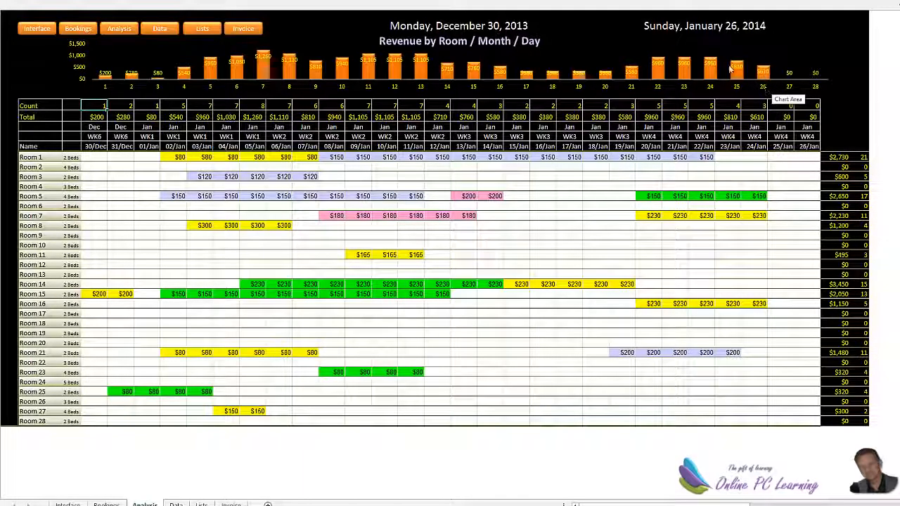
Step: Look up the Room 1 booking arriving 2-Jan-14 in the reservations calendar and view its invoice
{"action": "left_click", "coordinate": [38, 30]}
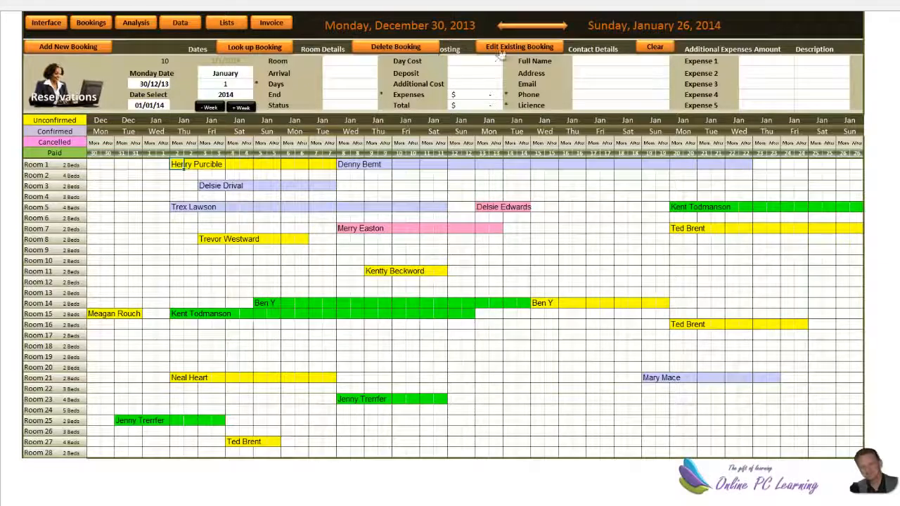
{"action": "left_click", "coordinate": [254, 47]}
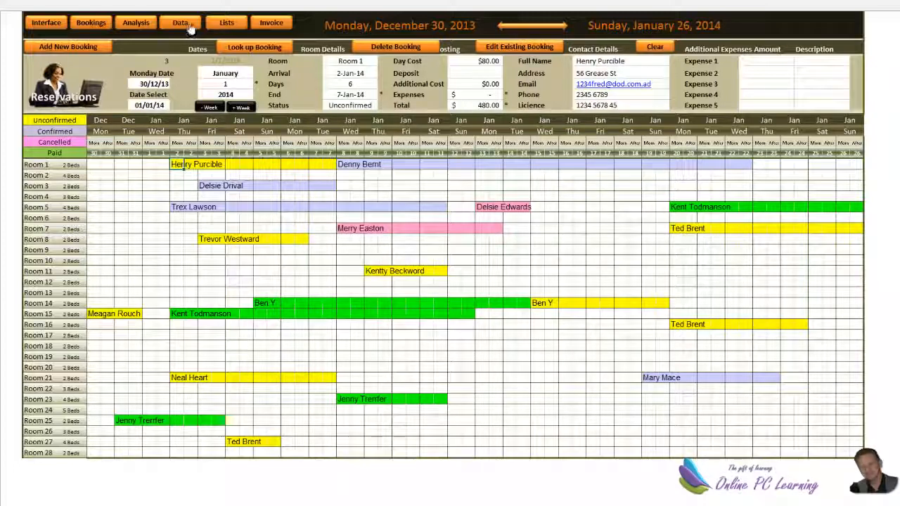
{"action": "left_click", "coordinate": [273, 26]}
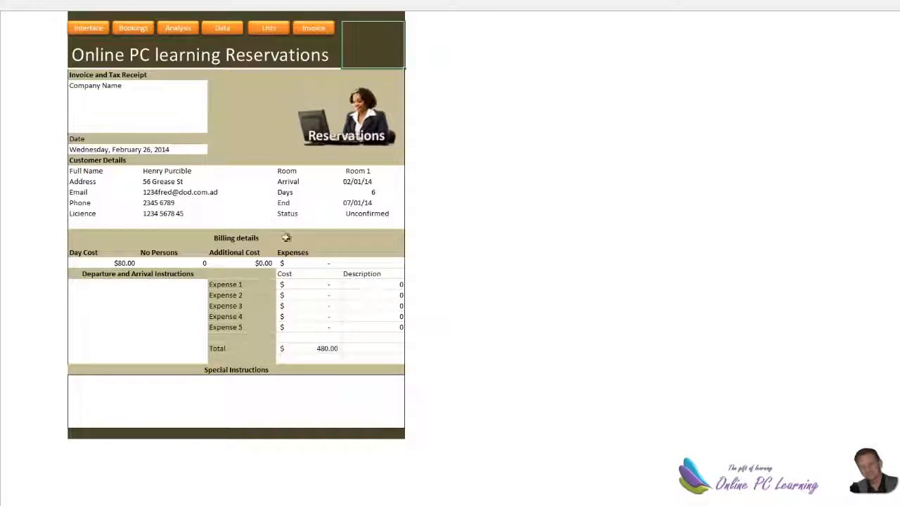
Step: Return to the bookings calendar, look up the Room 8 booking arriving 3-Jan-14 and view its invoice
{"action": "left_click", "coordinate": [130, 30]}
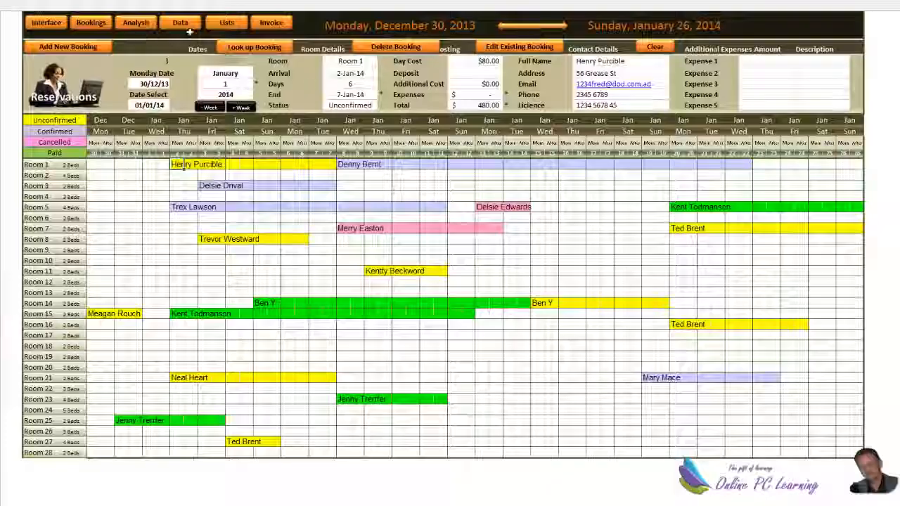
{"action": "left_click", "coordinate": [204, 239]}
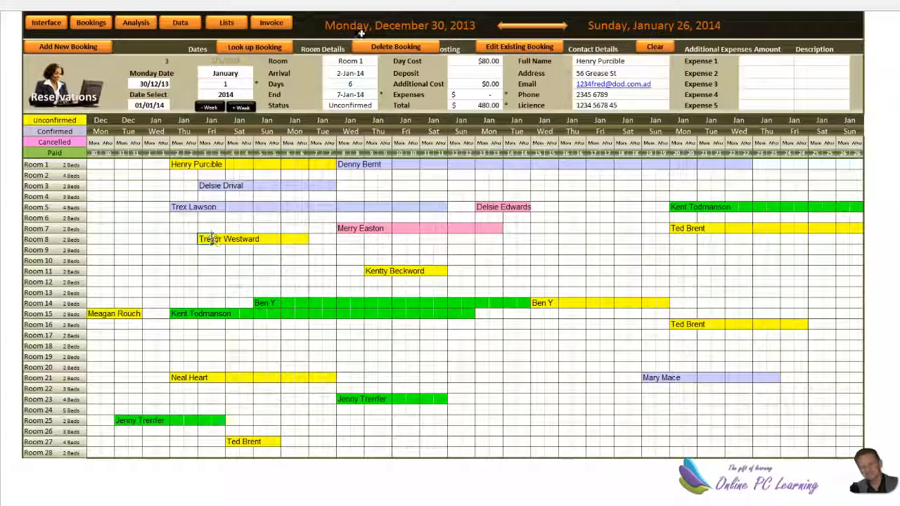
{"action": "left_click", "coordinate": [286, 48]}
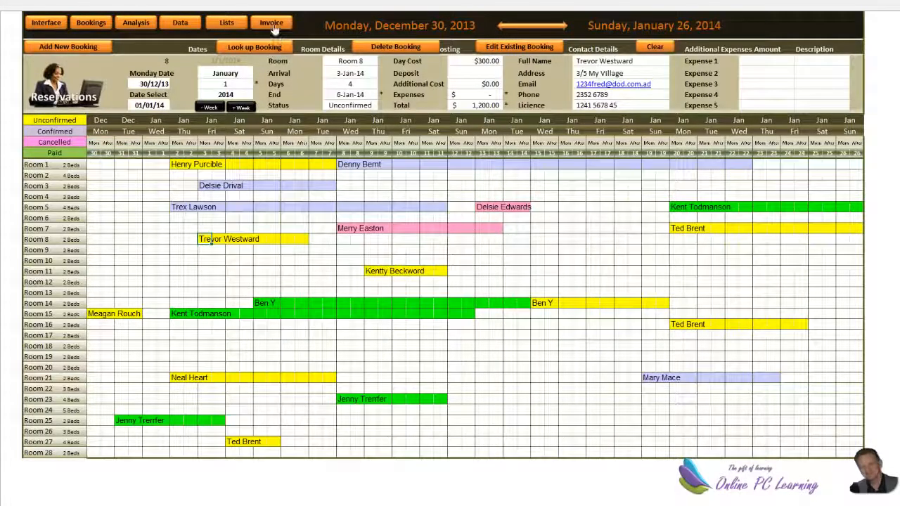
{"action": "left_click", "coordinate": [274, 25]}
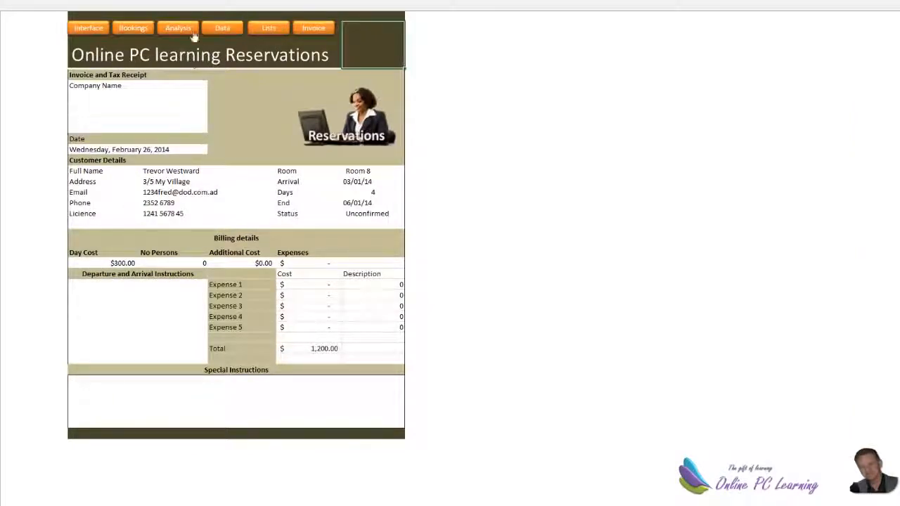
Step: Browse the booking data, revenue analysis, bookings calendar and interface chart sheets, ending on the booking data
{"action": "left_click", "coordinate": [221, 30]}
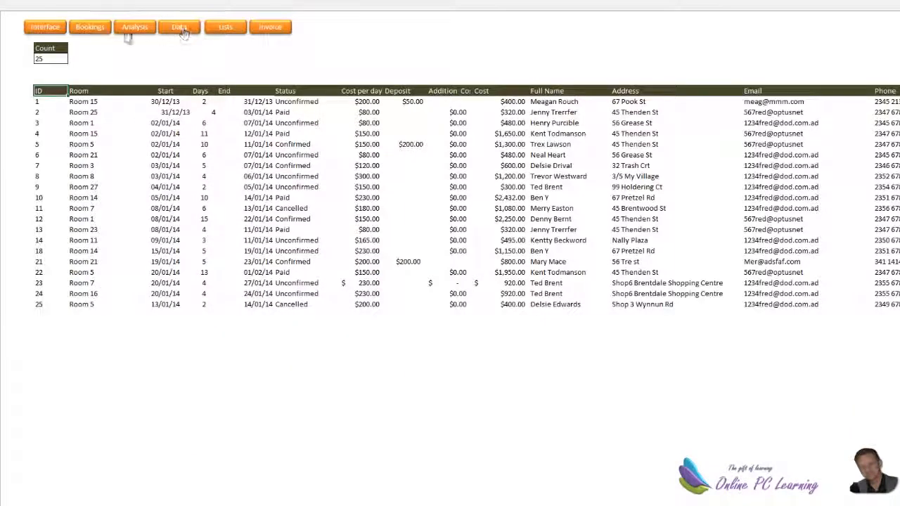
{"action": "left_click", "coordinate": [89, 28]}
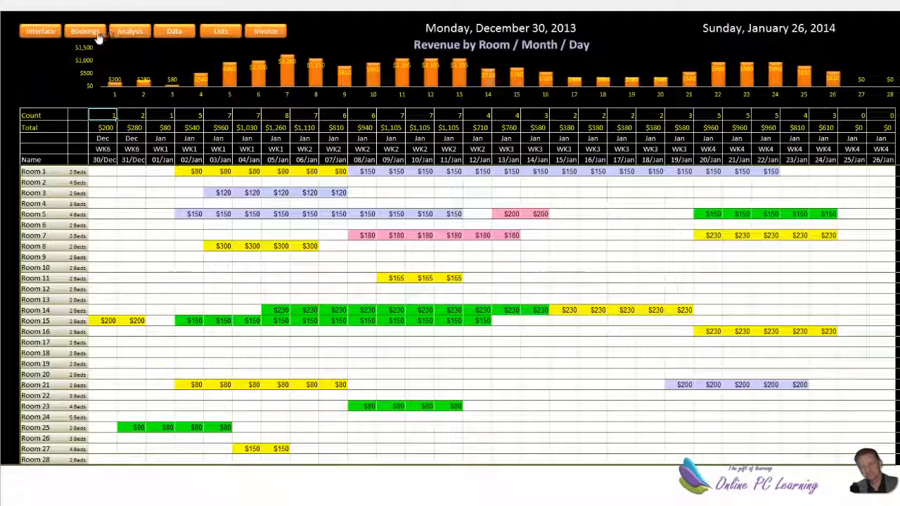
{"action": "left_click", "coordinate": [97, 35]}
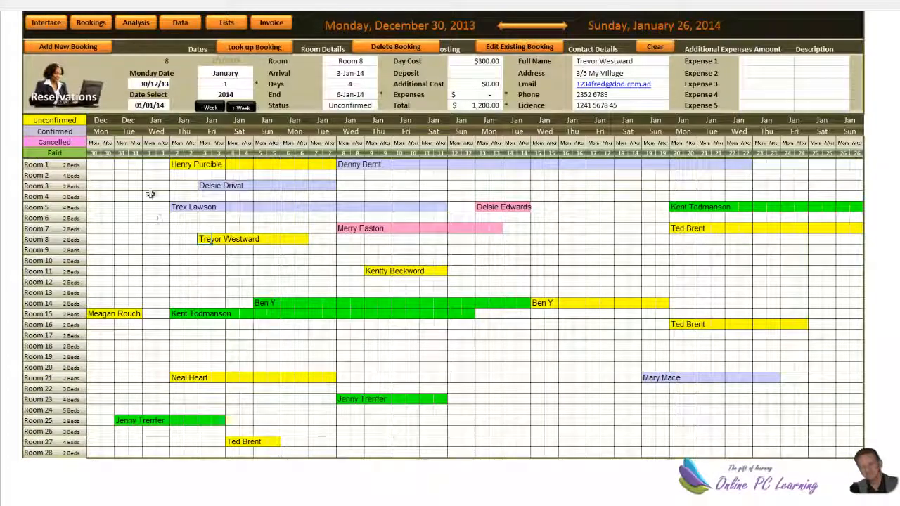
{"action": "left_click", "coordinate": [60, 25]}
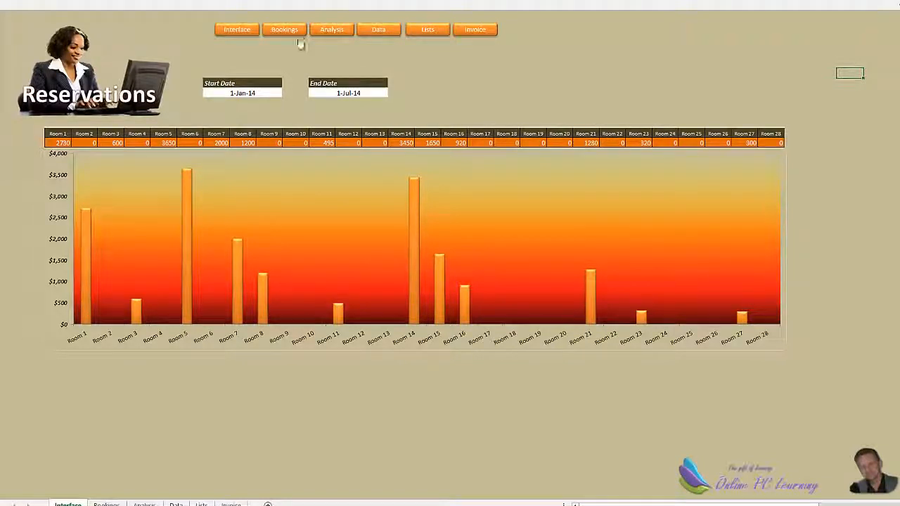
{"action": "left_click", "coordinate": [377, 29]}
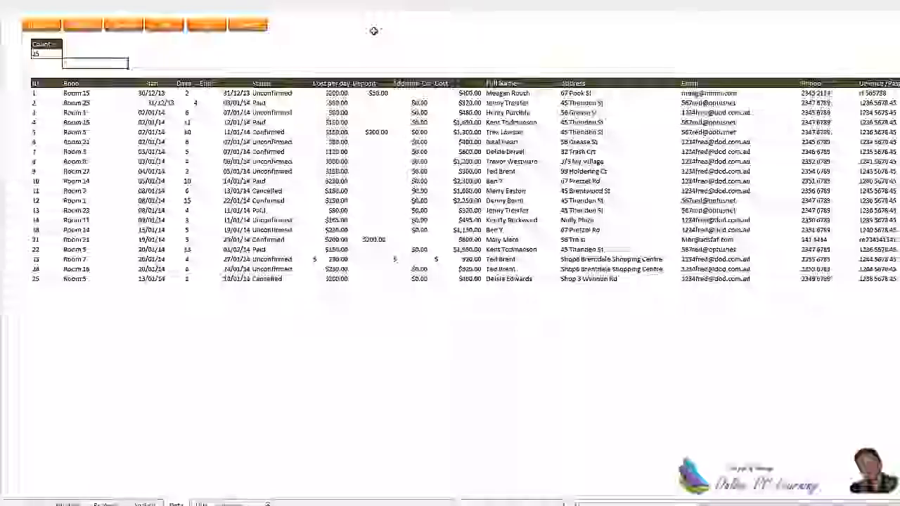
Step: Examine the booking data sheet across its expense columns to the filter criteria and the range copied for restoration if overbooked
{"action": "left_click", "coordinate": [49, 83]}
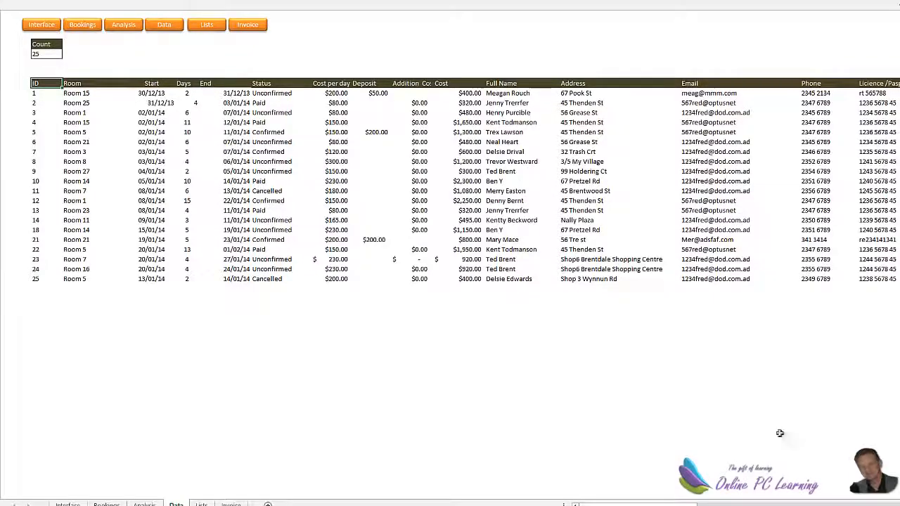
{"action": "left_click_drag", "start_coordinate": [657, 503], "coordinate": [696, 504]}
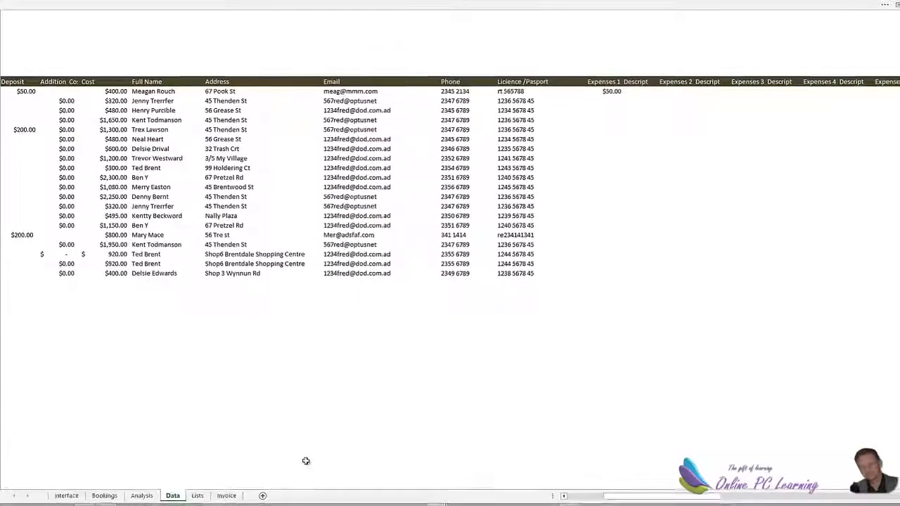
{"action": "left_click_drag", "start_coordinate": [675, 500], "coordinate": [735, 465]}
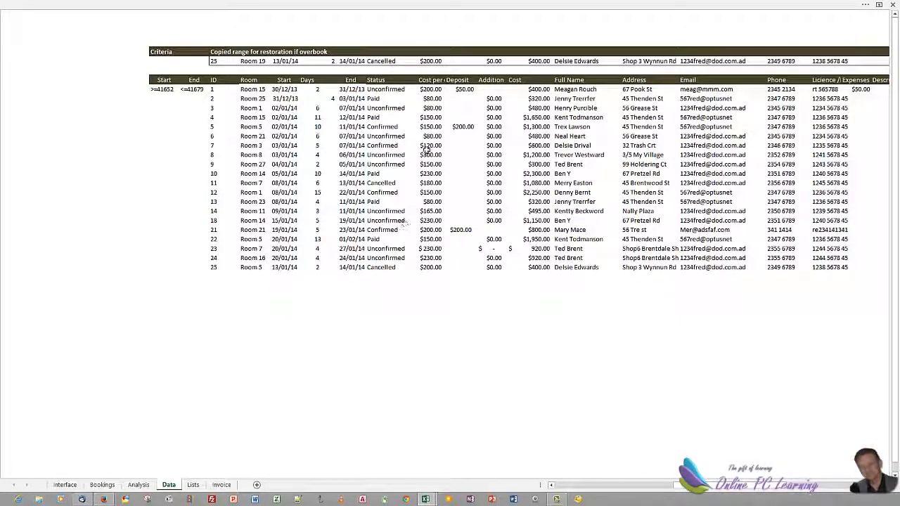
Step: Compare the bookings calendar with the booking data, then select the Room 1 booking starting 2 January in the calendar
{"action": "left_click", "coordinate": [103, 485]}
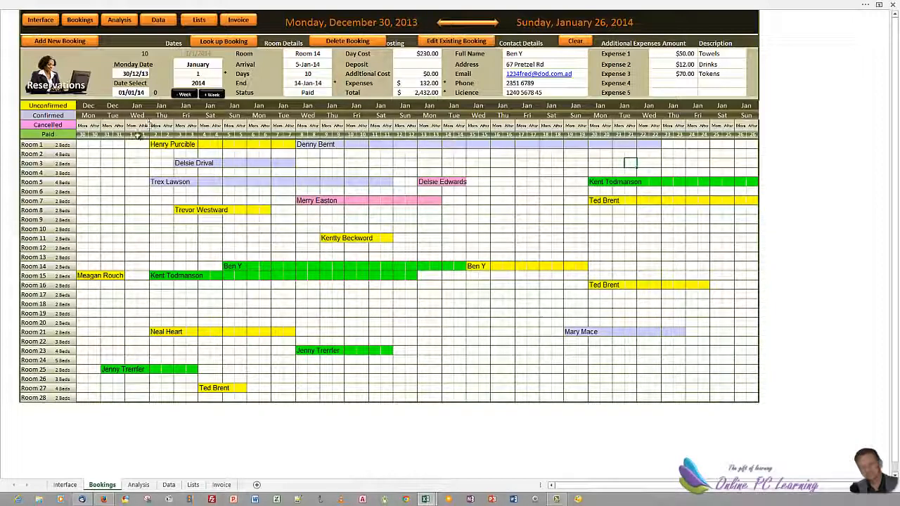
{"action": "left_click", "coordinate": [169, 486]}
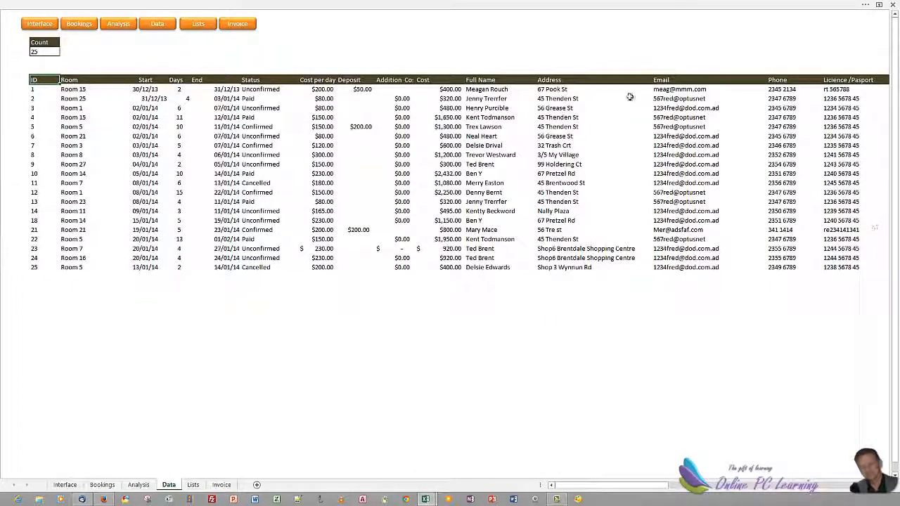
{"action": "left_click", "coordinate": [79, 24]}
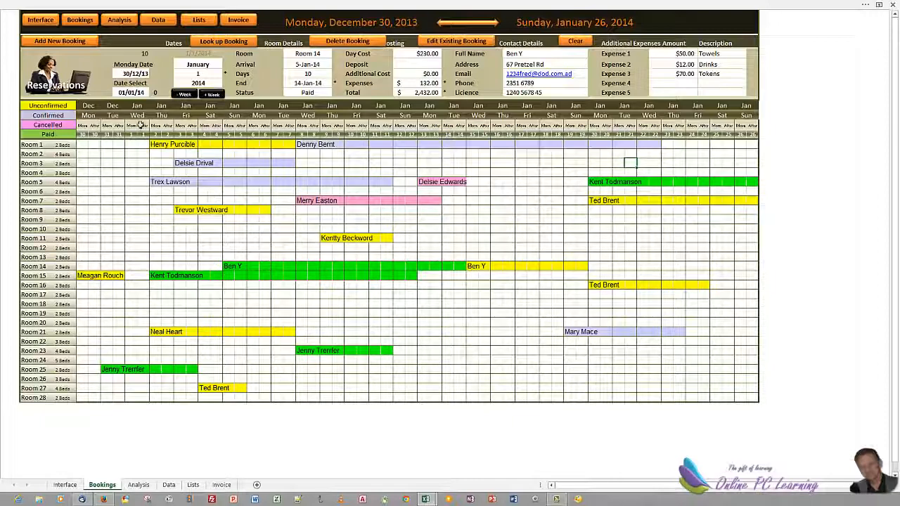
{"action": "left_click", "coordinate": [156, 145]}
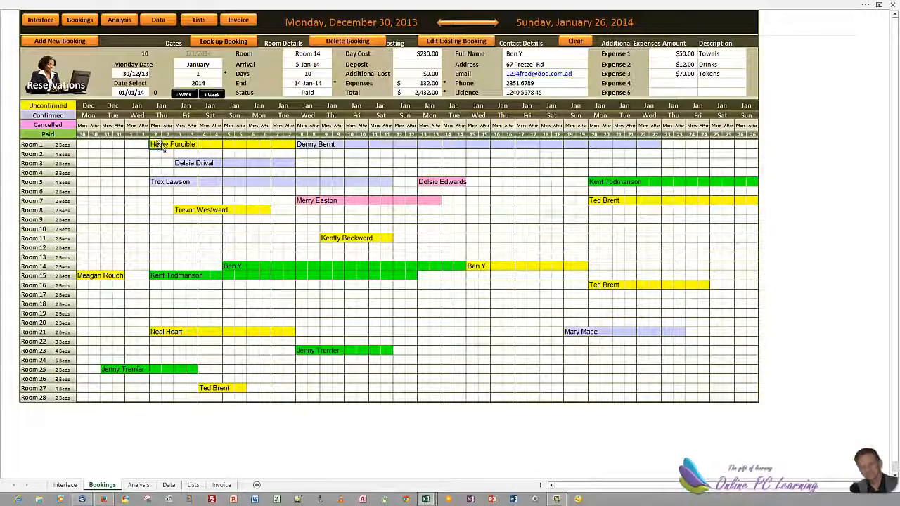